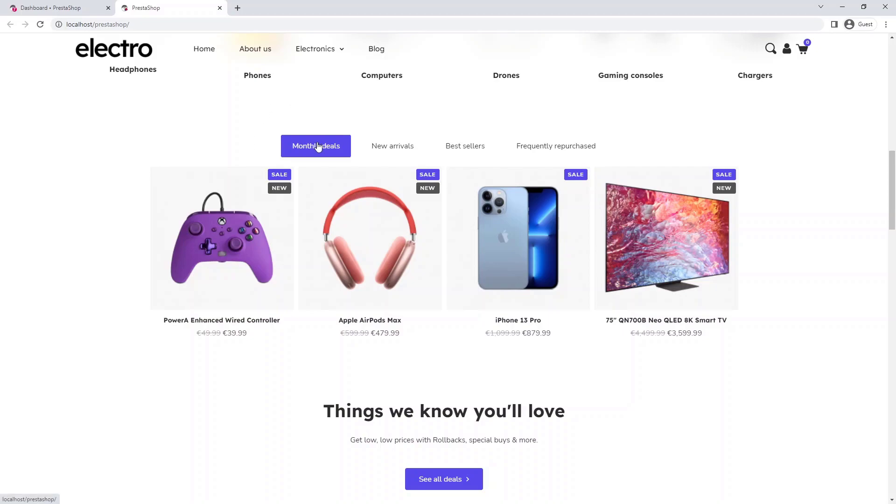
Preview the New arrivals, Best sellers and Frequently repurchased product tabs on the storefront homepage
click(393, 147)
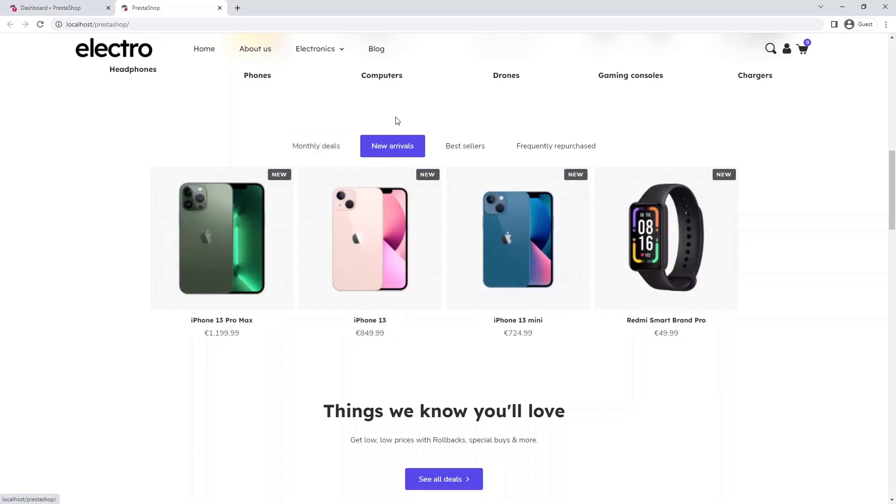
click(471, 149)
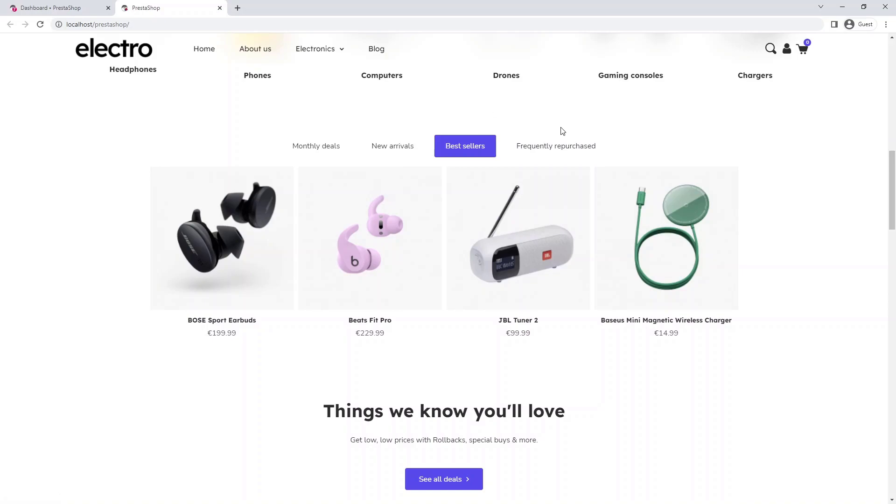
click(561, 148)
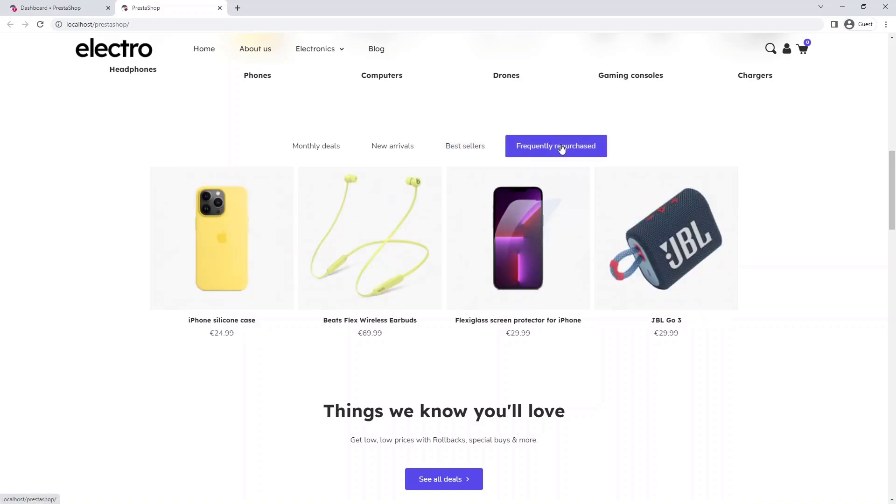
mouse_move(570, 208)
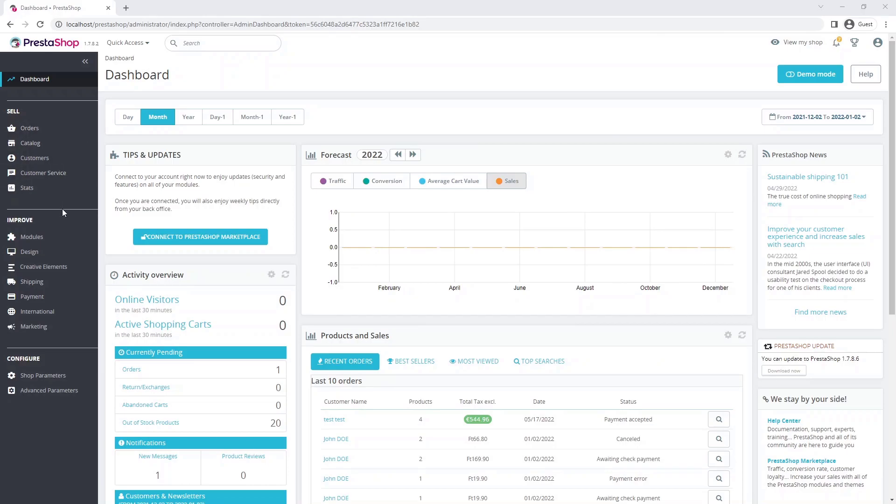
Open the electro home page template from Theme Builder in the Creative Elements editor, scrolled to the categories
mouse_move(59, 272)
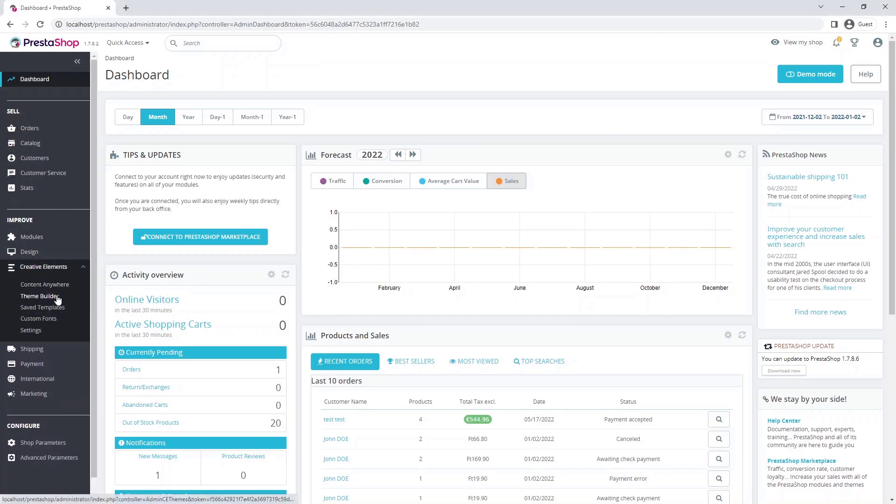
click(57, 298)
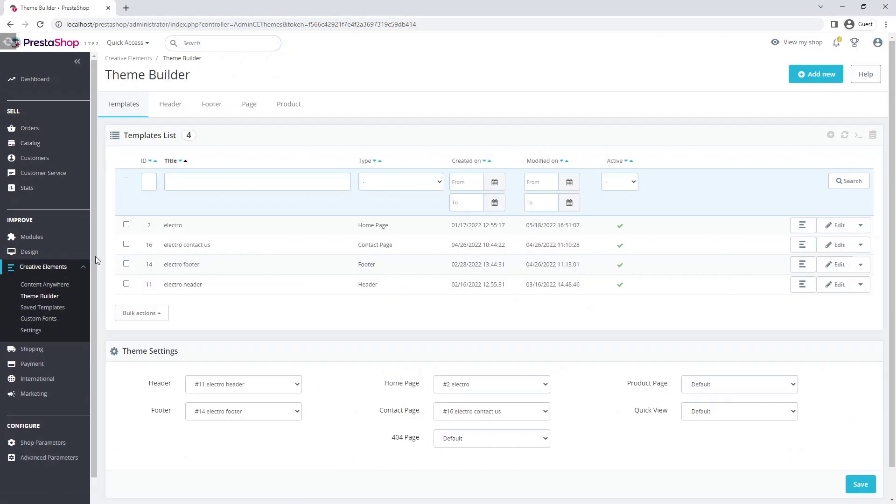
click(238, 228)
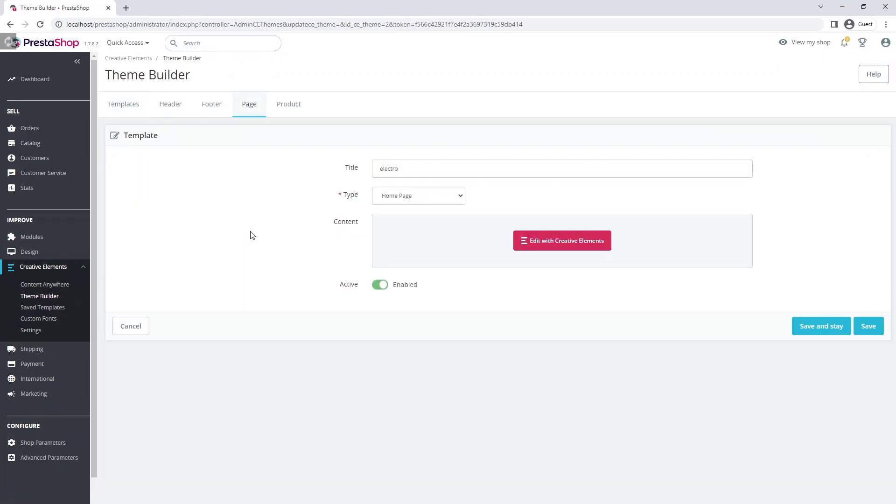
click(543, 243)
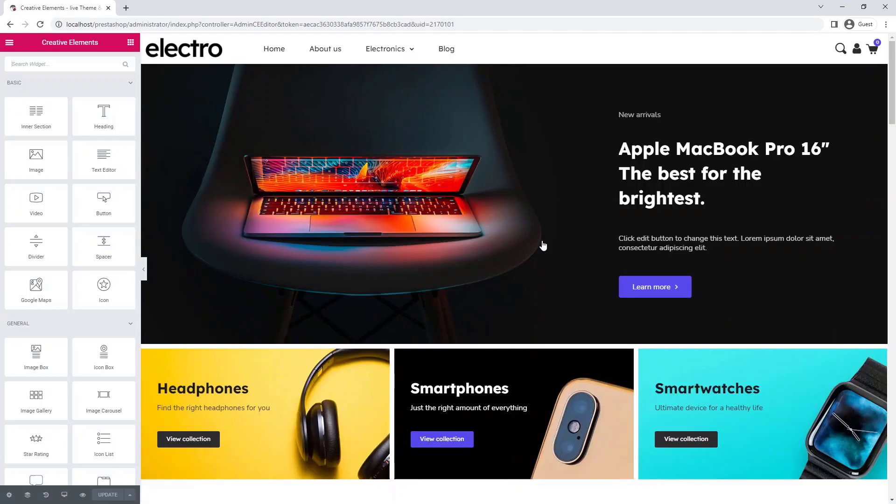
scroll(542, 245, down, 10)
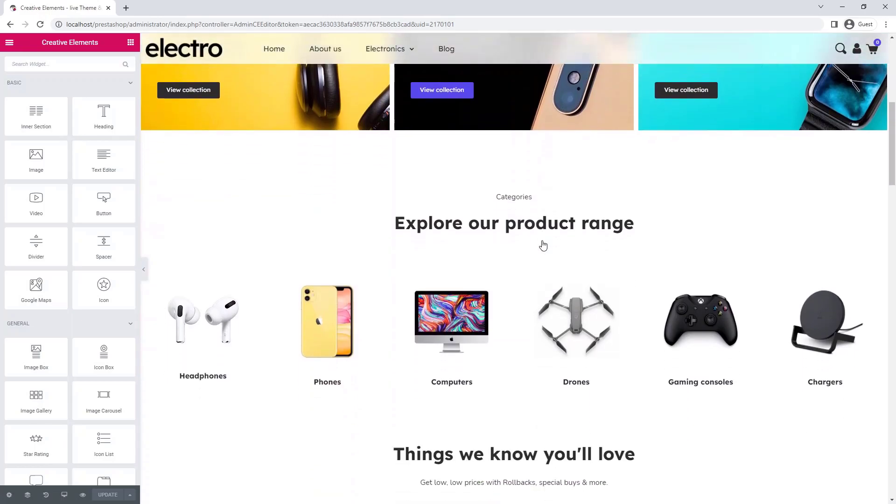
scroll(543, 245, down, 2)
scroll(541, 244, up, 2)
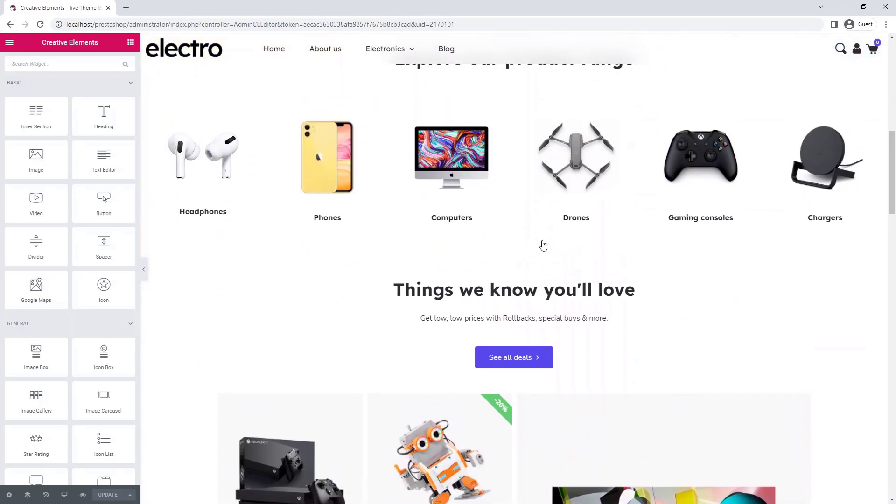
Insert a single-column section below the categories with a 100 px top margin
click(495, 221)
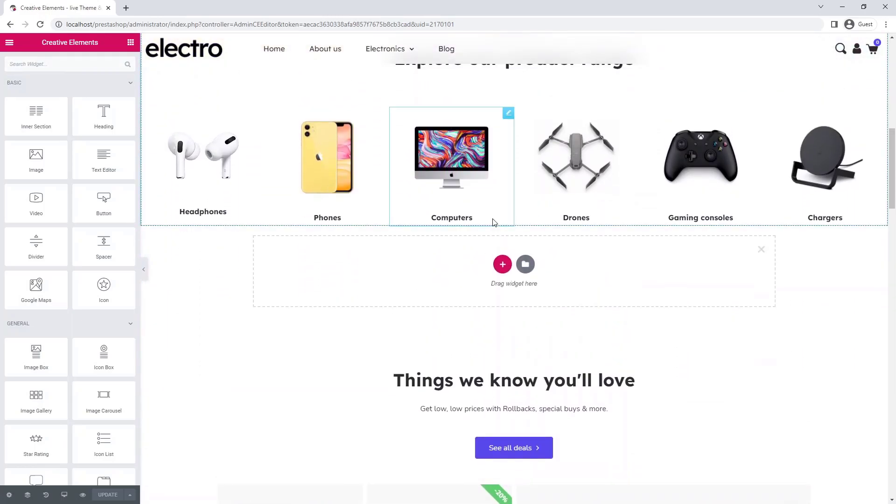
click(503, 267)
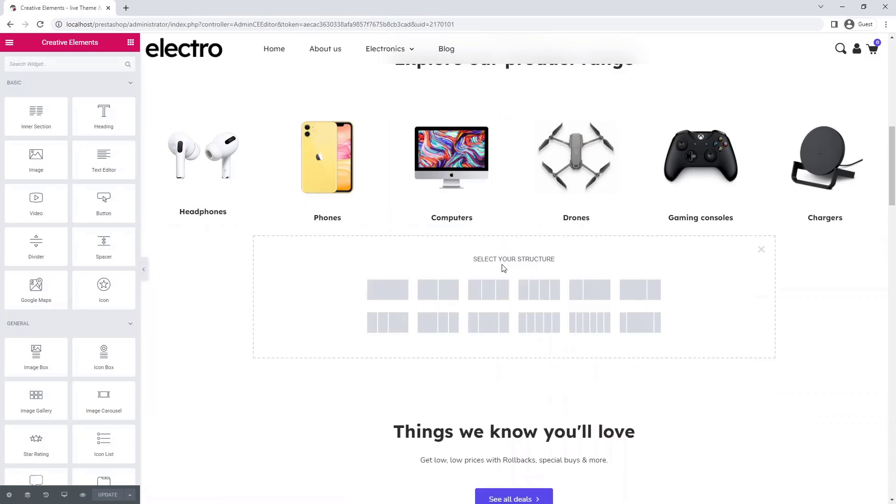
click(389, 291)
click(105, 68)
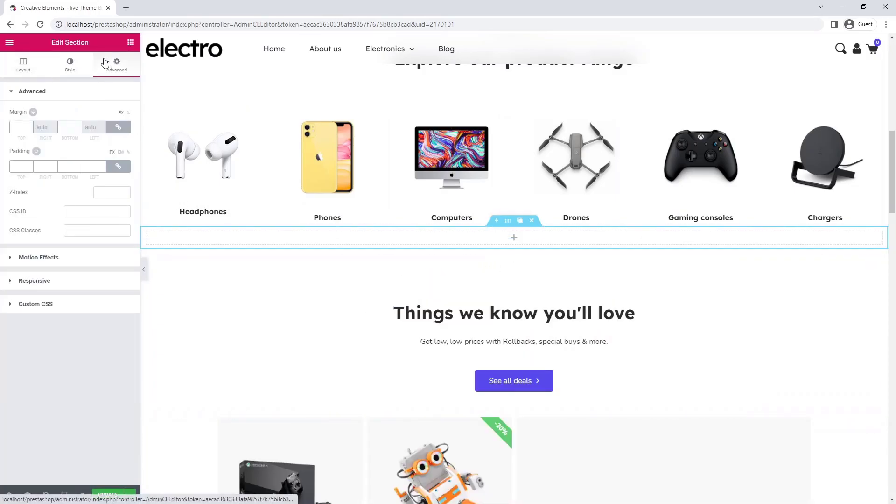
click(118, 127)
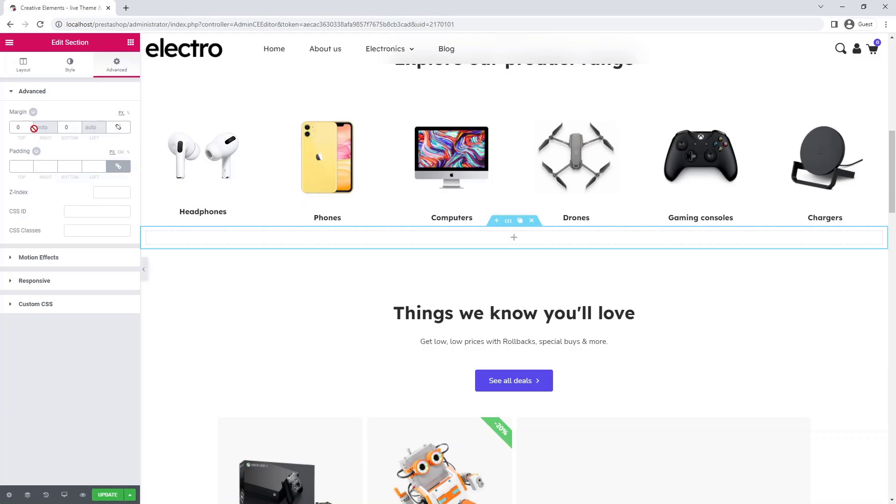
text(100)
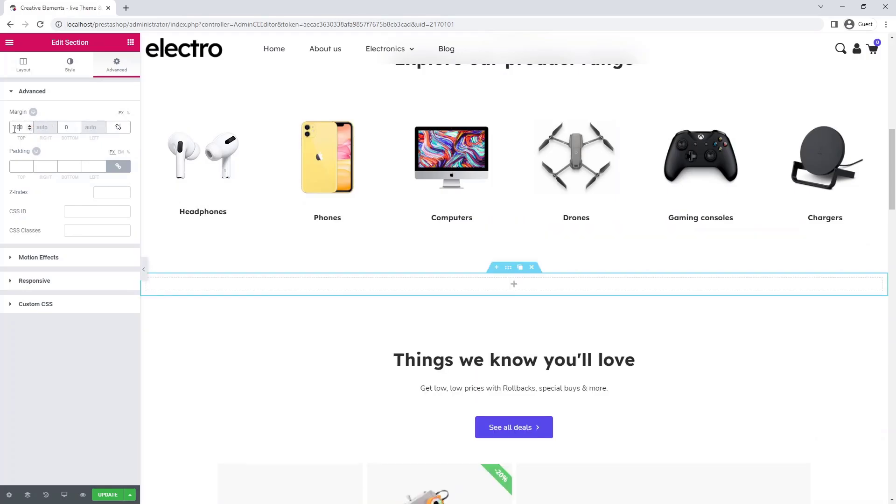
Make it a tabbed section with centred tabs, Background pointer and 1280 content width
click(20, 69)
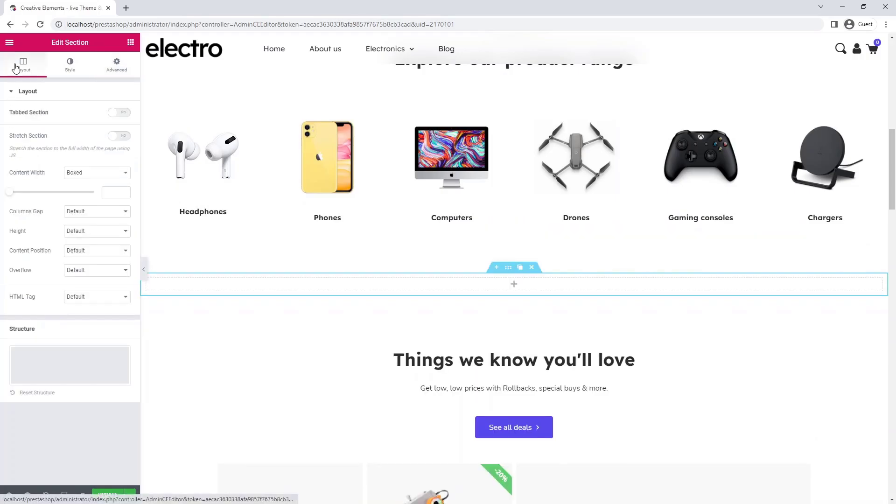
click(115, 114)
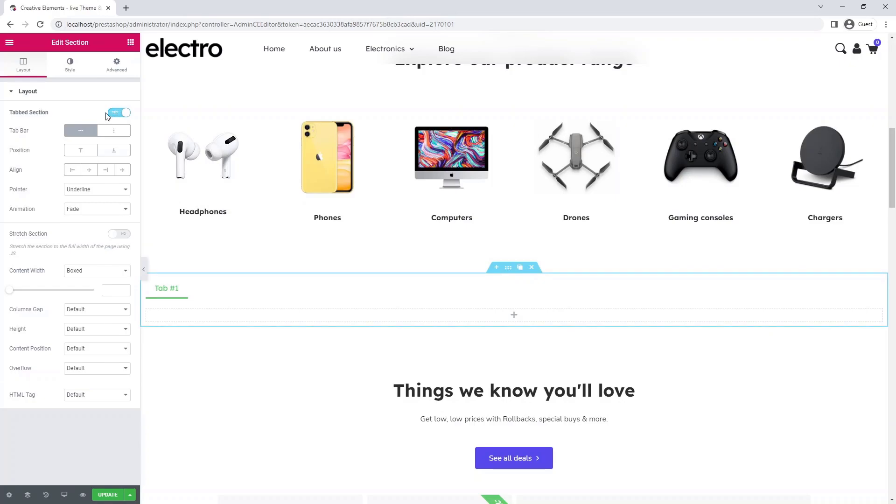
click(89, 171)
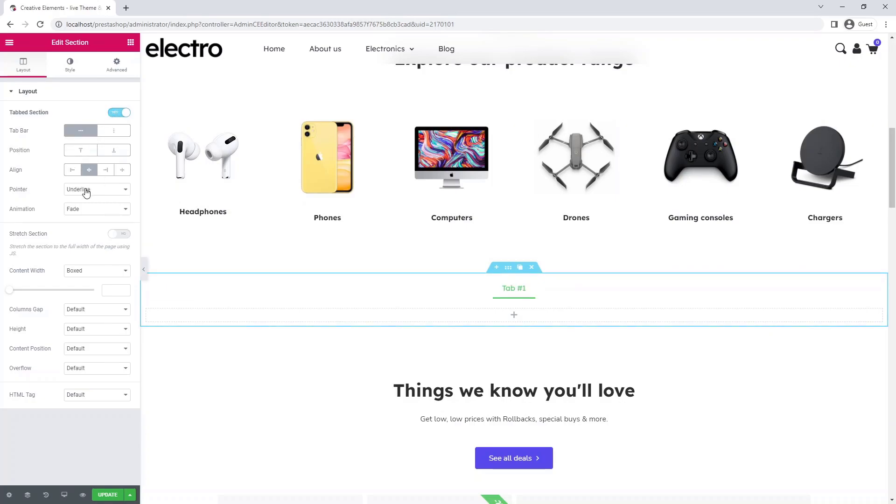
click(87, 191)
click(81, 236)
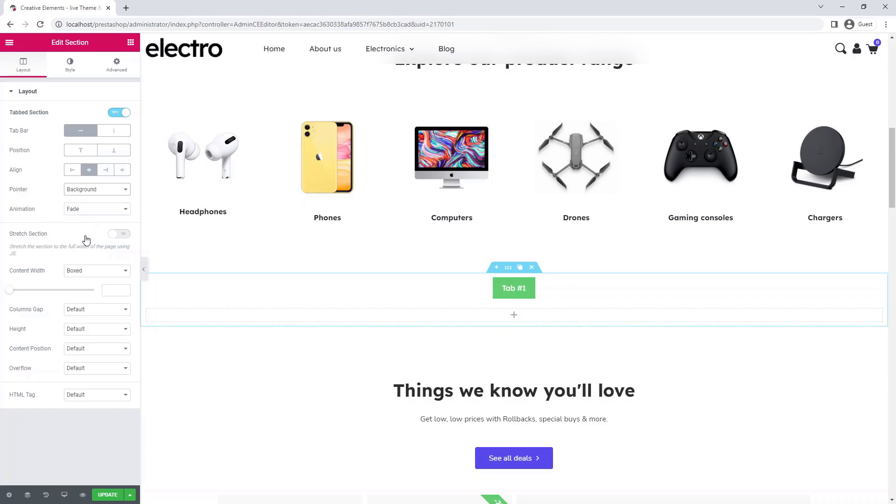
click(111, 291)
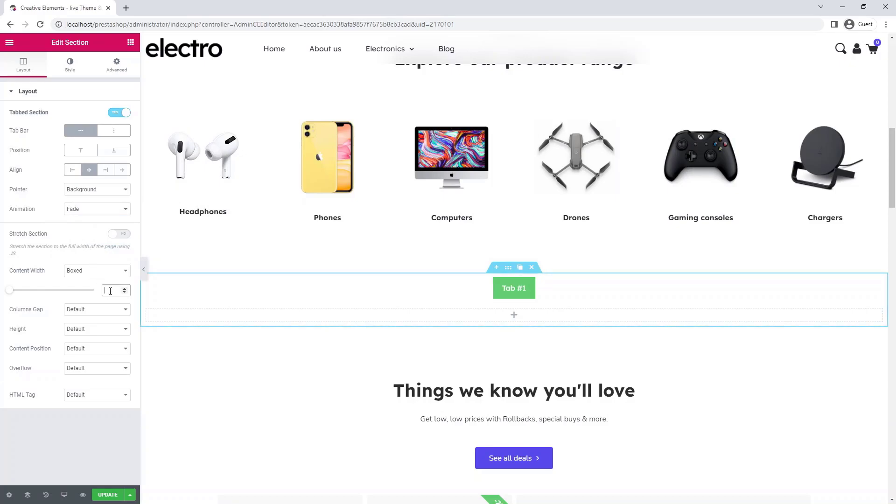
text(1280)
mouse_move(220, 309)
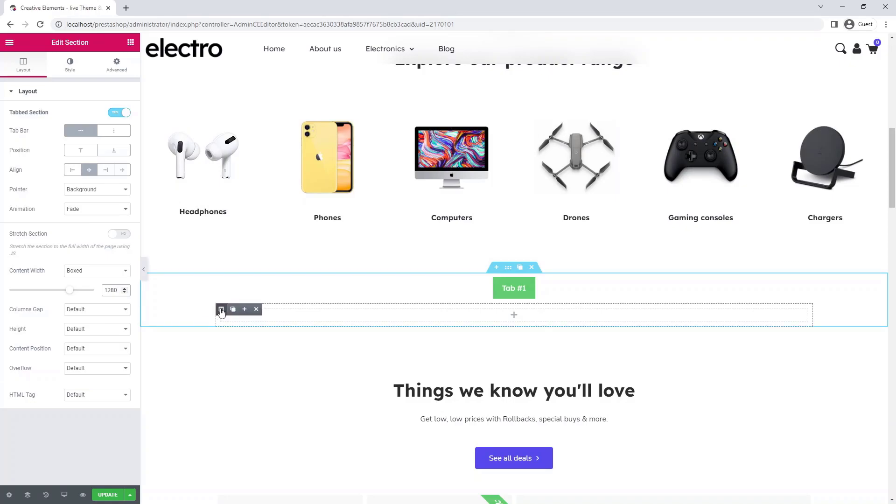
Create four tabs named Monthly deals, New arrivals, Best sellers and Frequently repurchased
click(221, 310)
click(67, 115)
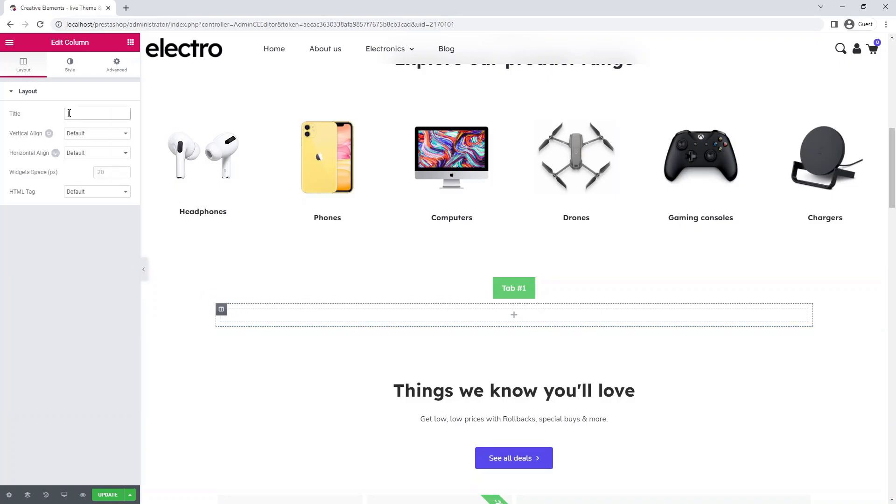
text(Monthly deals)
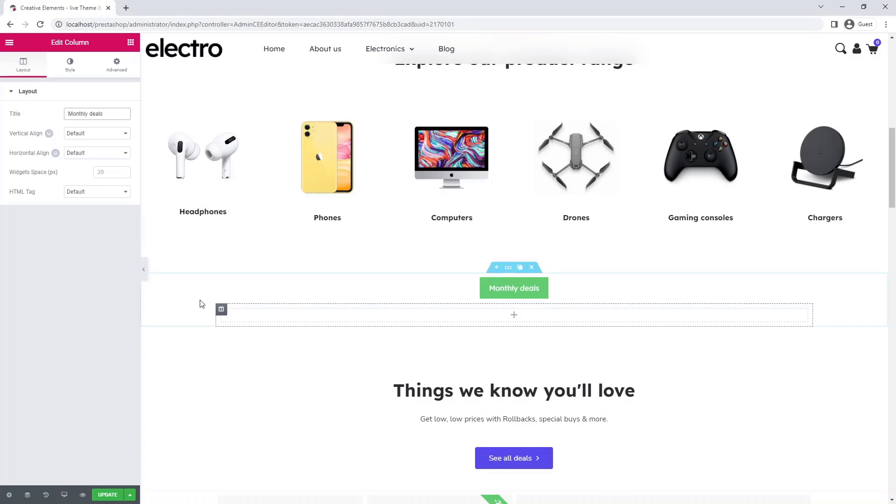
click(245, 311)
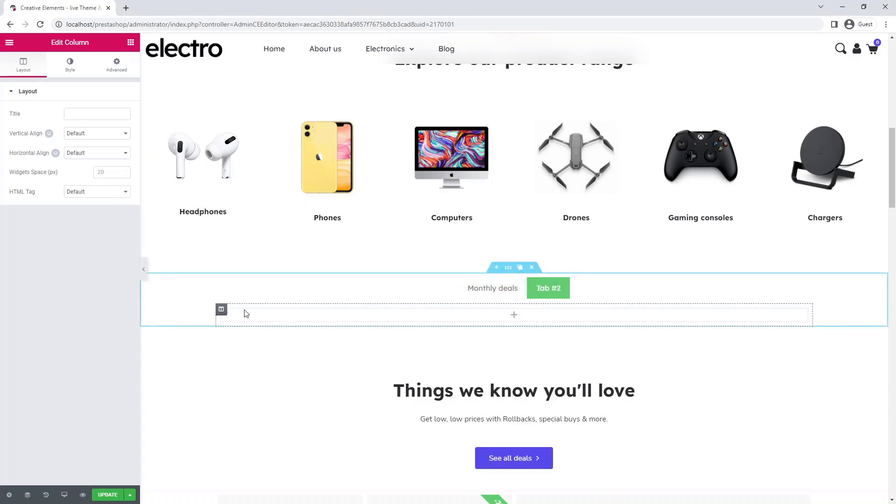
click(68, 113)
text(New arrivals)
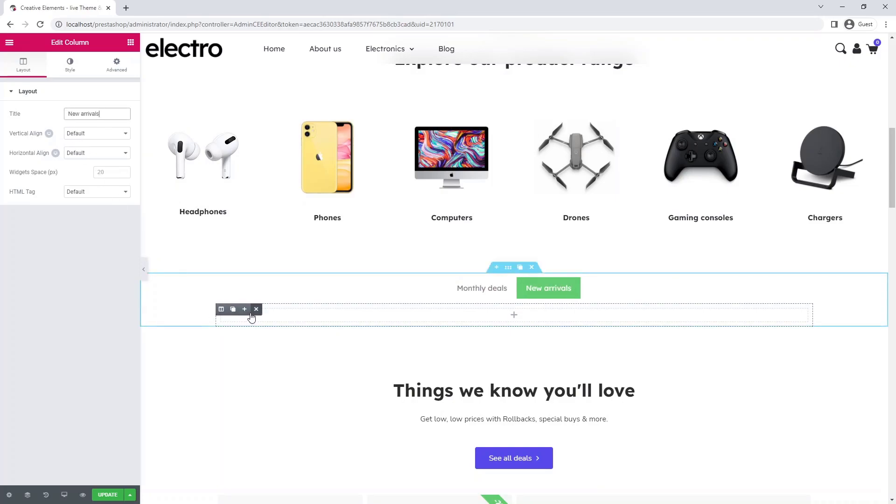
click(244, 310)
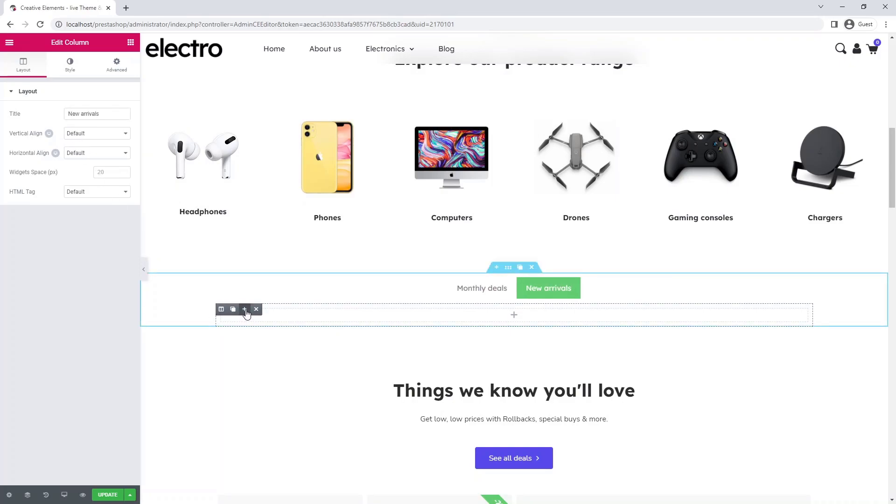
click(67, 114)
text(Best sellers)
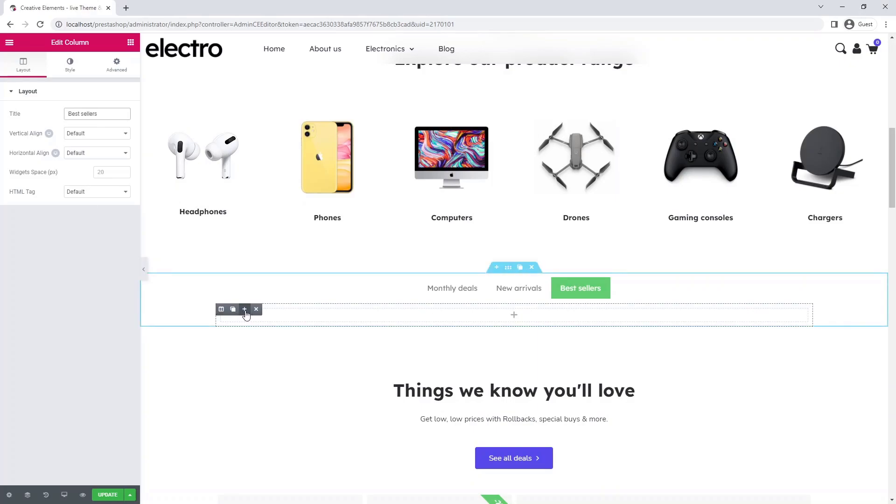
click(245, 310)
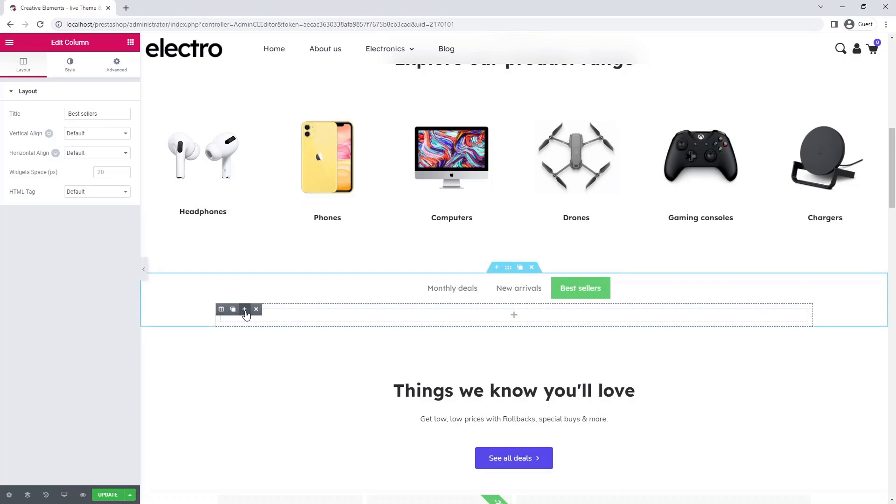
click(67, 113)
text(Frequently repurchased)
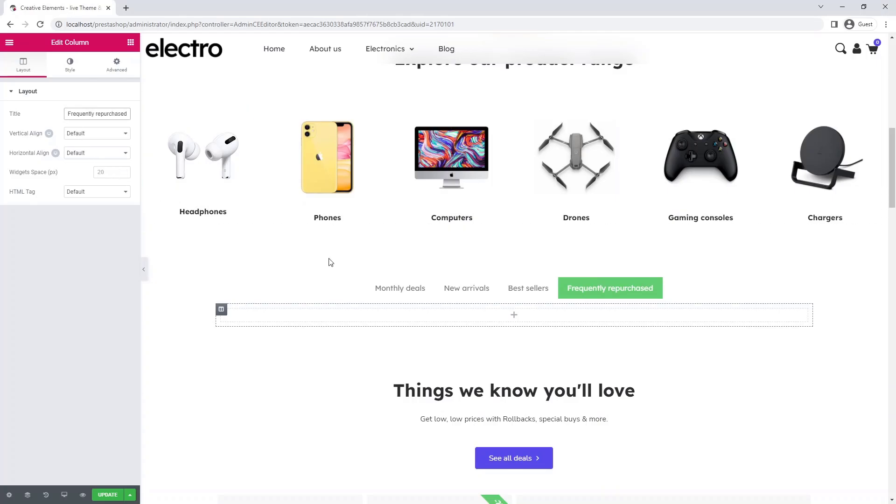
Set the section's tab label typography to the Nunito Sans font family
click(507, 268)
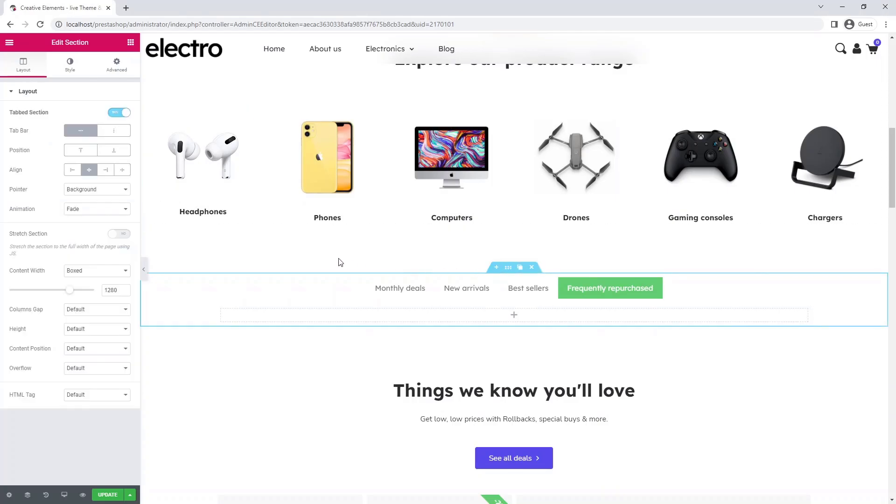
click(75, 75)
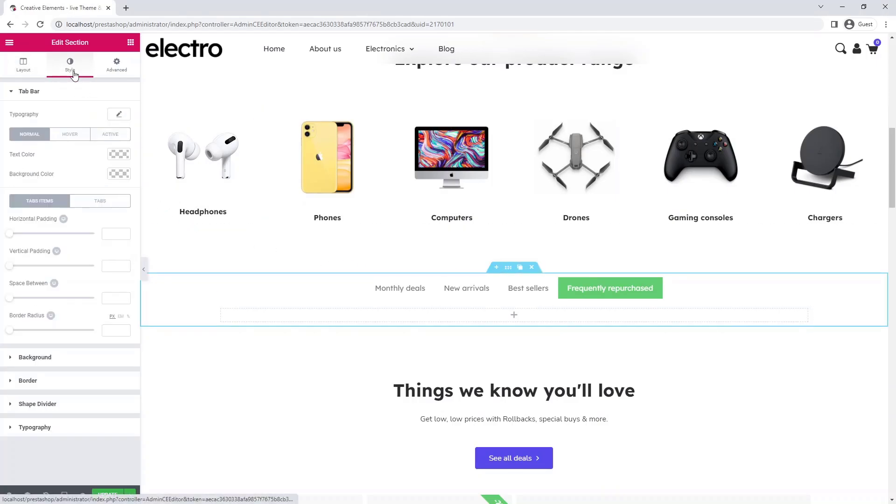
click(116, 118)
click(99, 148)
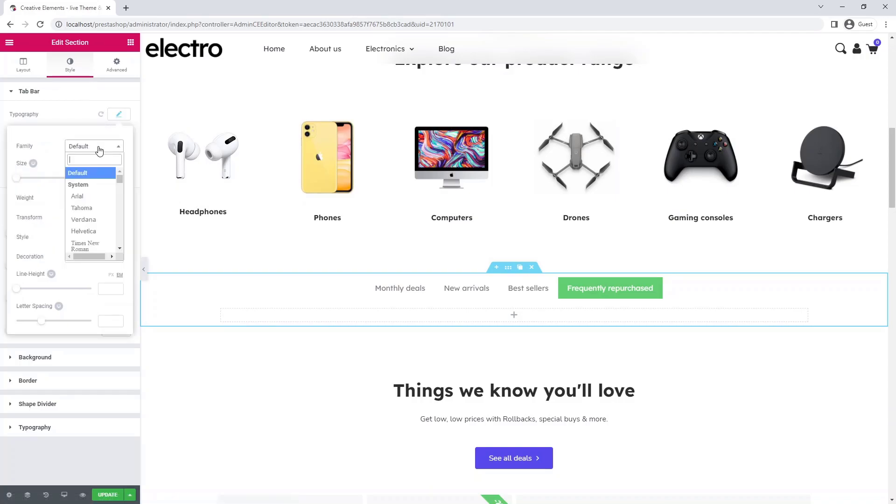
text(nunito)
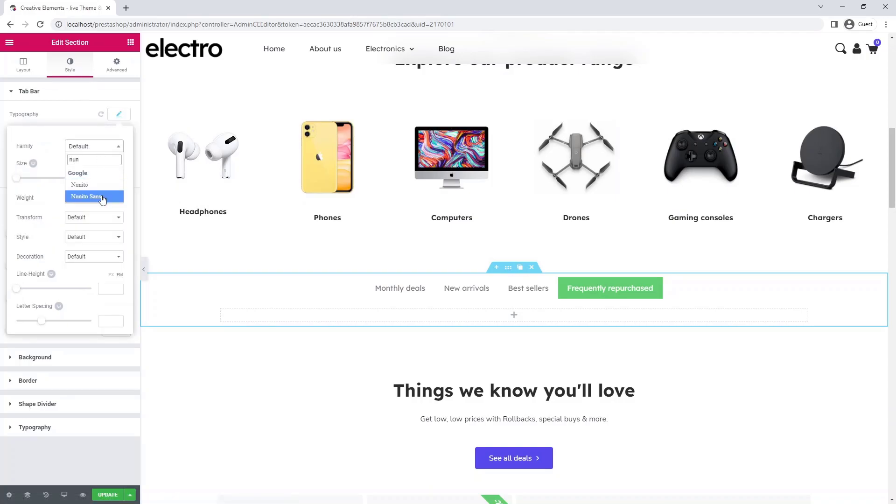
click(102, 197)
click(115, 117)
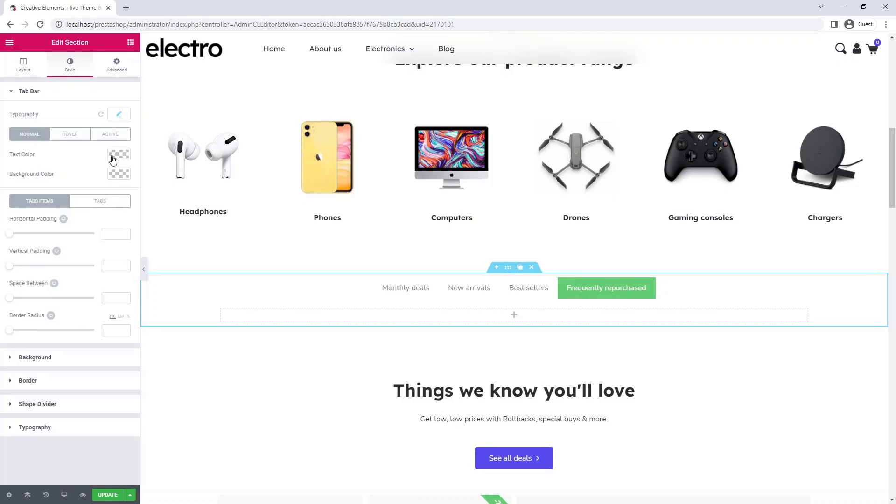
Give the tab text a dark colour and the hover highlight a purple colour
click(115, 156)
click(22, 265)
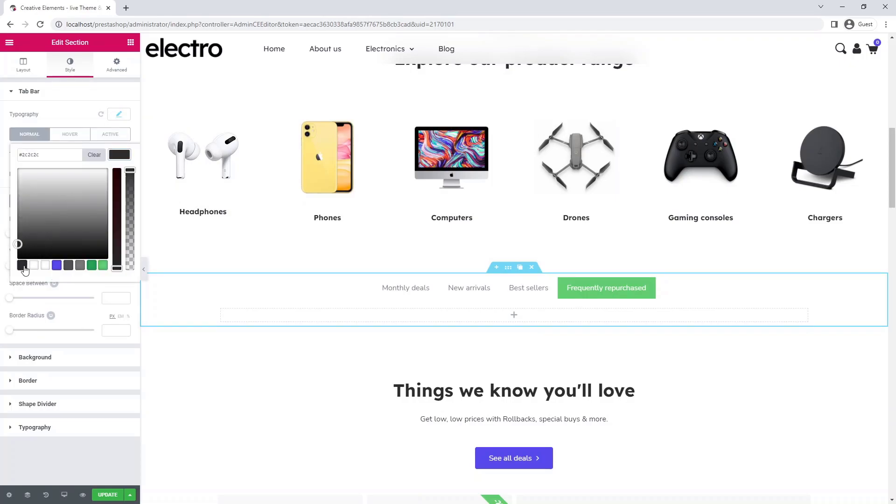
click(119, 155)
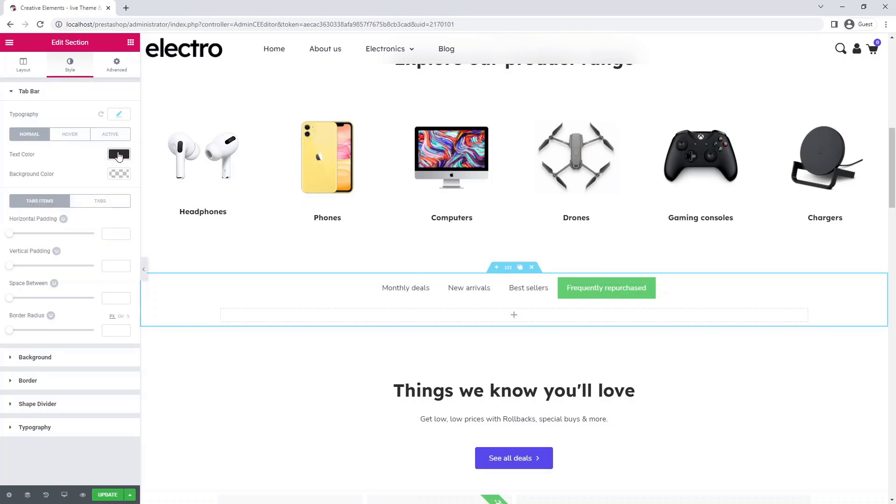
click(70, 134)
click(117, 178)
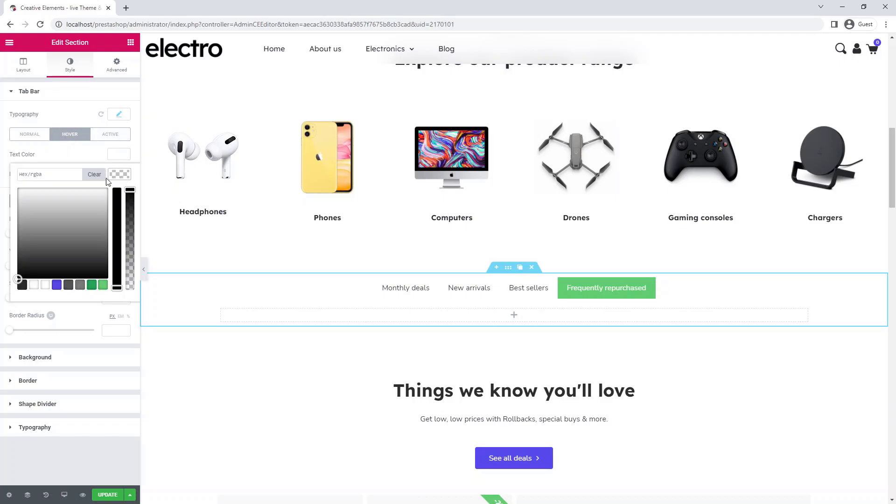
click(57, 284)
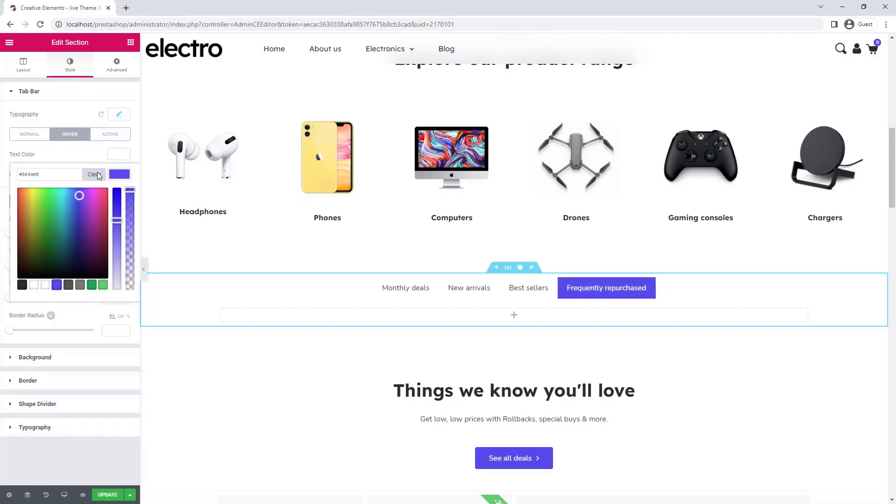
click(119, 174)
Set tab padding to 24 by 14, tab spacing to 20, and select the border radius field
click(111, 233)
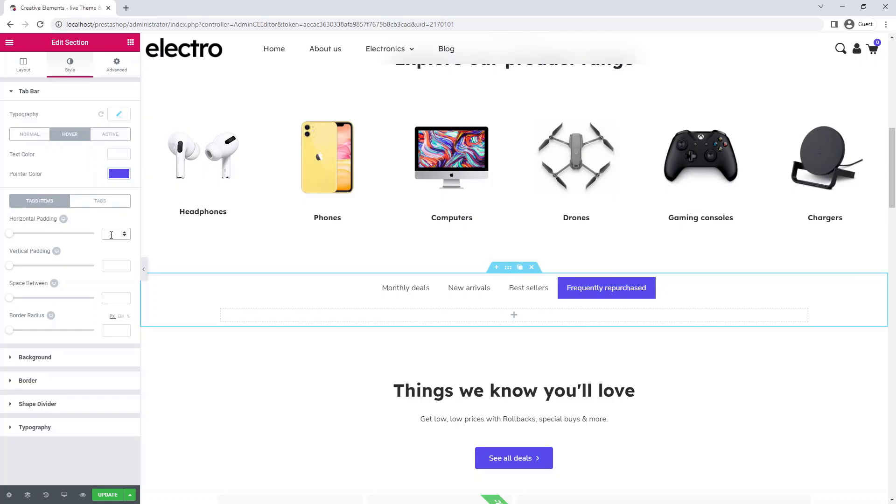
text(24)
click(113, 266)
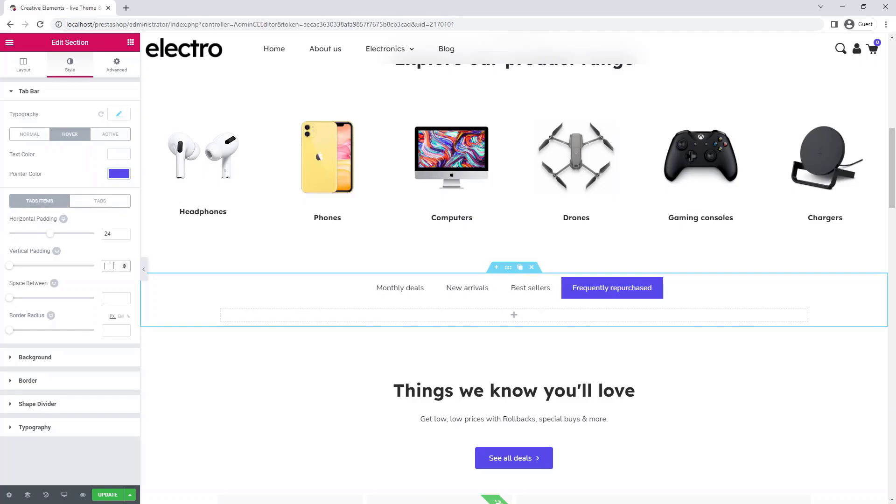
text(14)
click(111, 298)
text(20)
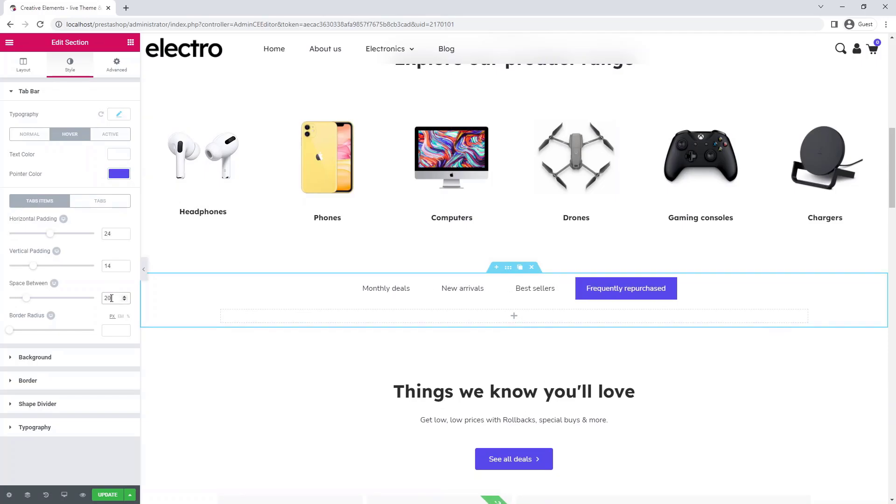
click(109, 331)
Enter border radius 3, then drag a Premium Product Grid widget into the Monthly deals tab
text(3)
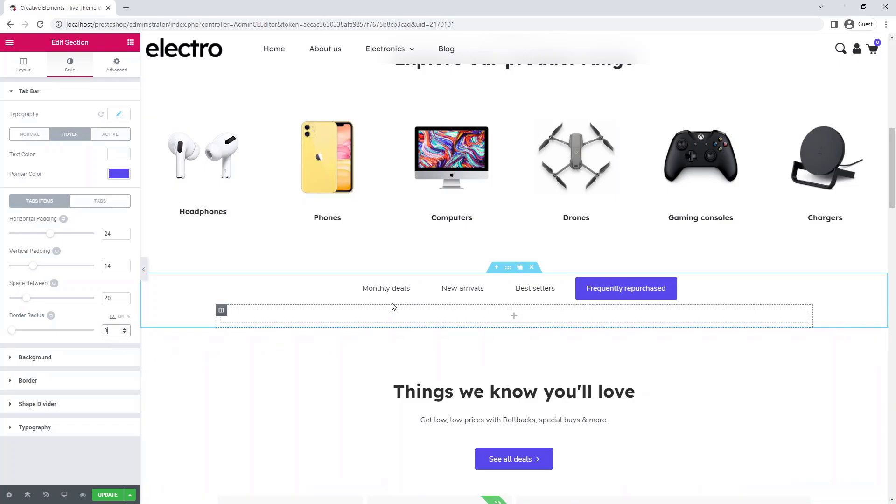
click(392, 293)
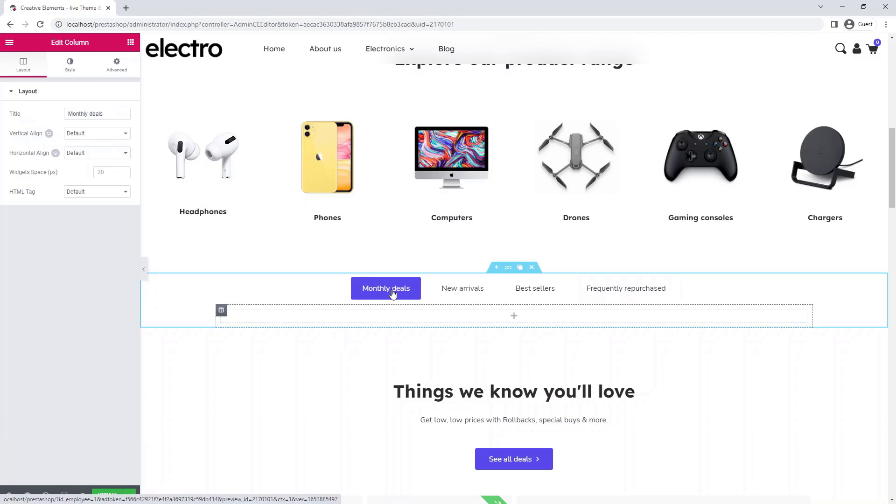
click(132, 42)
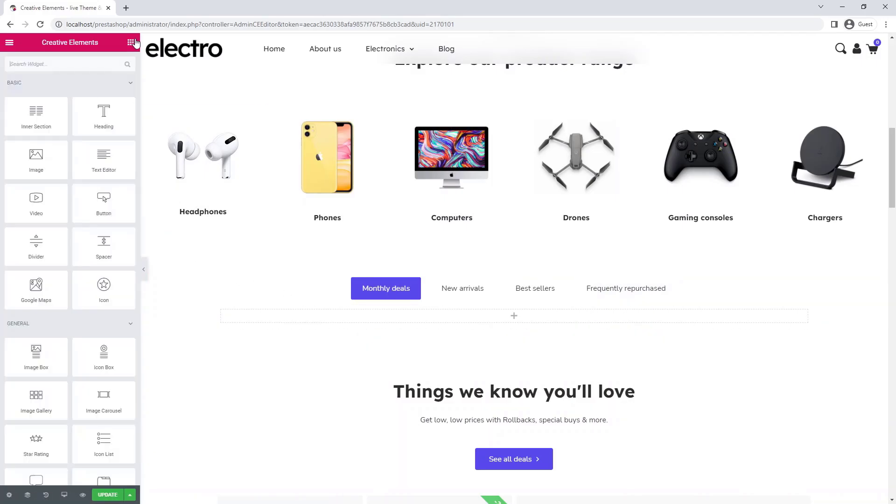
click(84, 88)
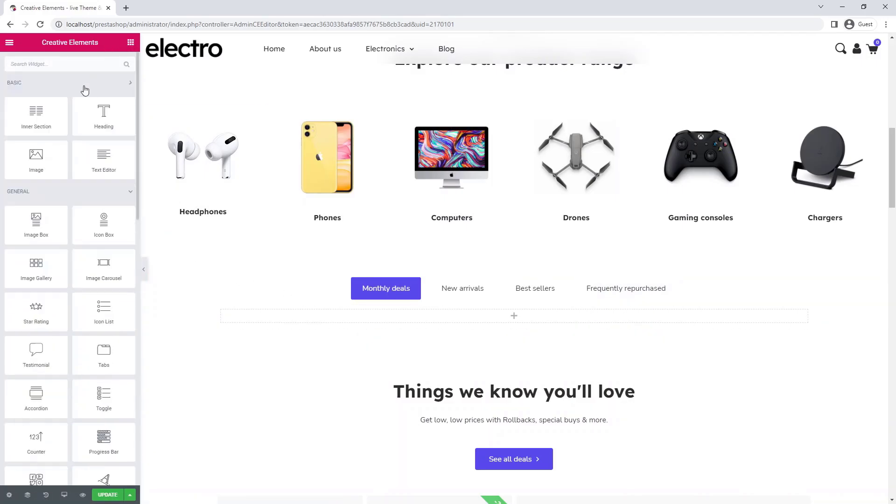
click(83, 109)
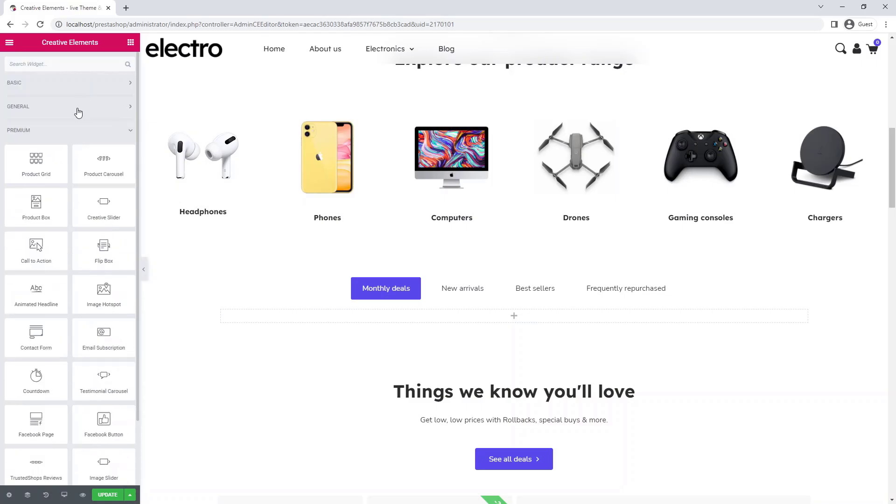
drag(35, 162, 276, 316)
scroll(277, 317, down, 4)
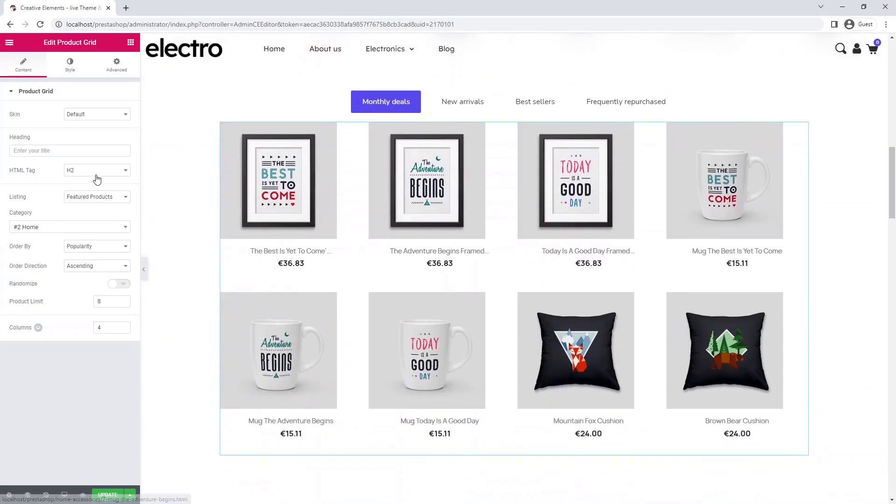
Set the grid skin to Custom and the listing to Prices Drop, then select the product limit
click(82, 115)
click(84, 131)
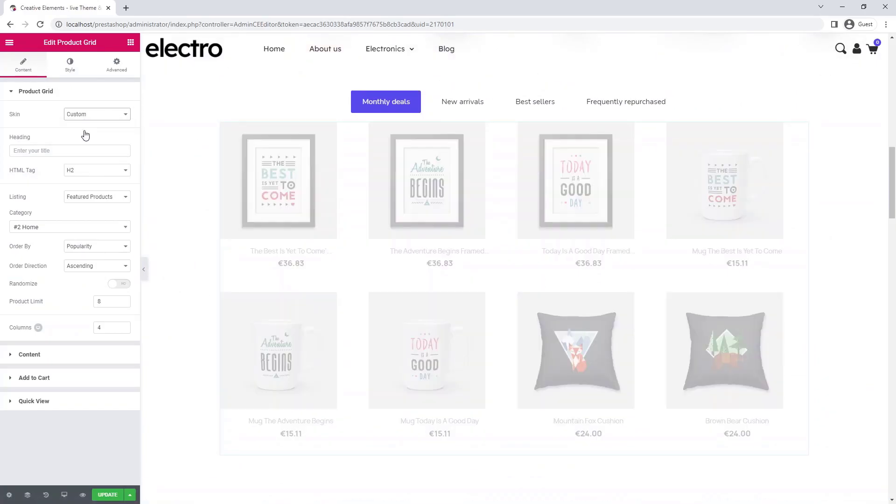
click(82, 201)
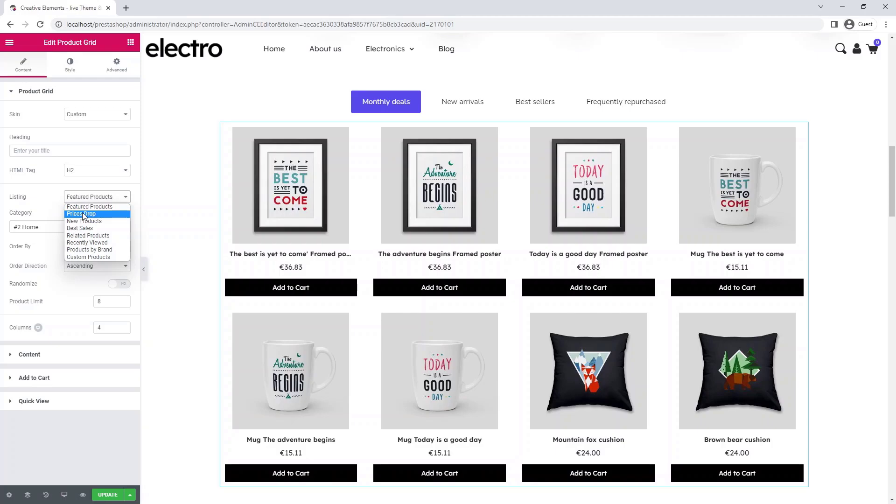
click(82, 213)
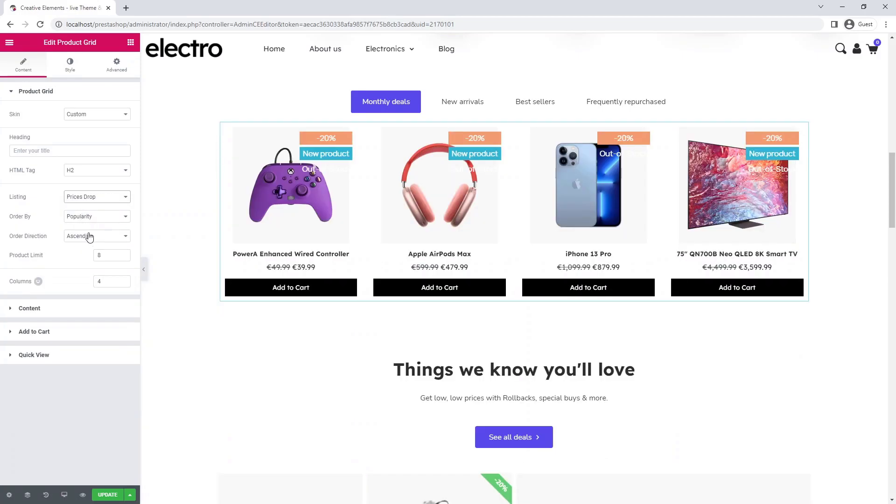
double_click(97, 255)
Enter a product limit of 4 and use 452 x 452 product images
text(4)
click(56, 311)
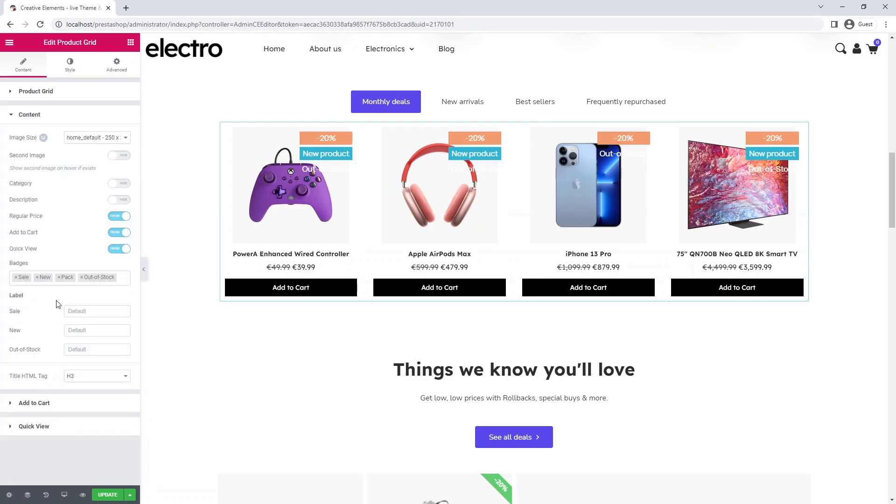
click(92, 138)
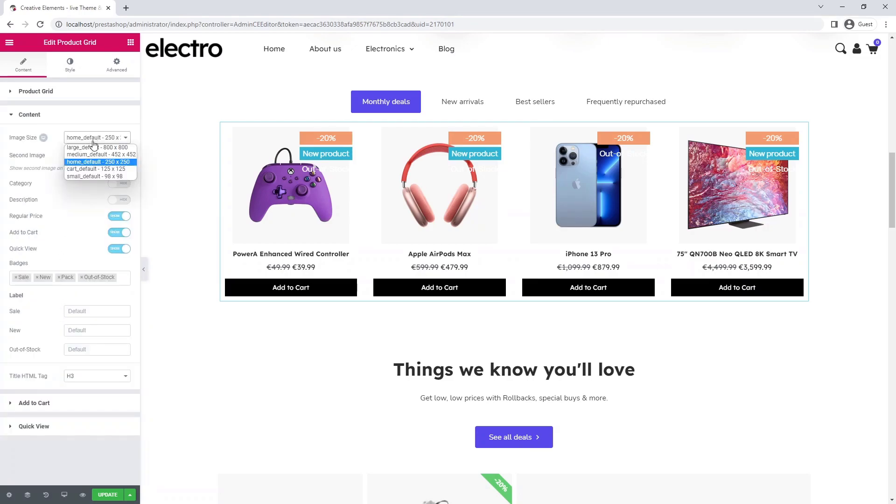
click(93, 154)
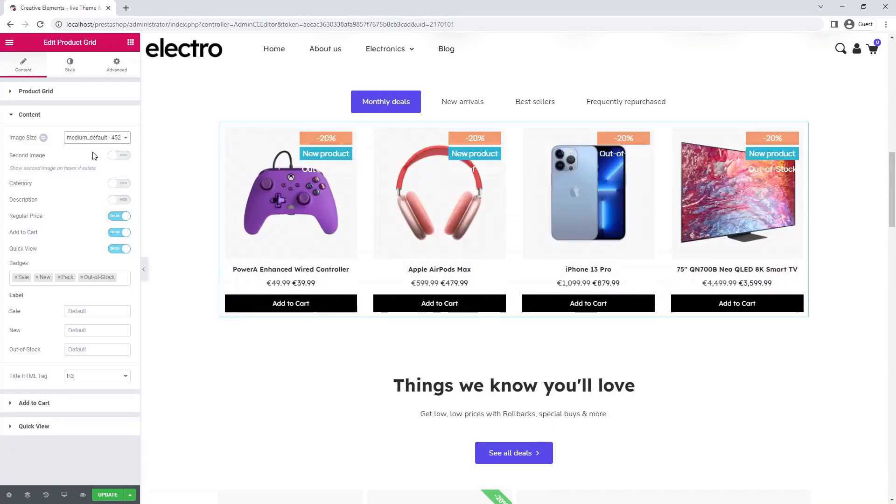
Hide Add to Cart buttons, remove Out-of-Stock and Pack badges, and label sale badges 'sale'
click(125, 233)
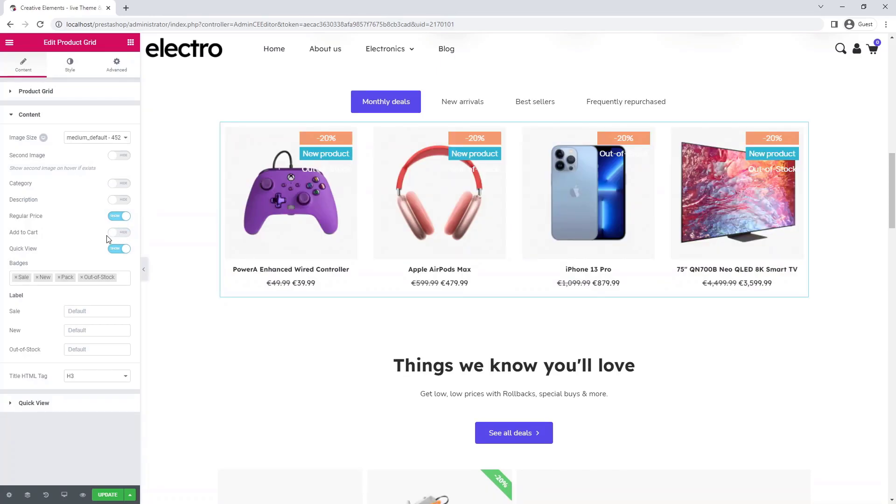
click(80, 278)
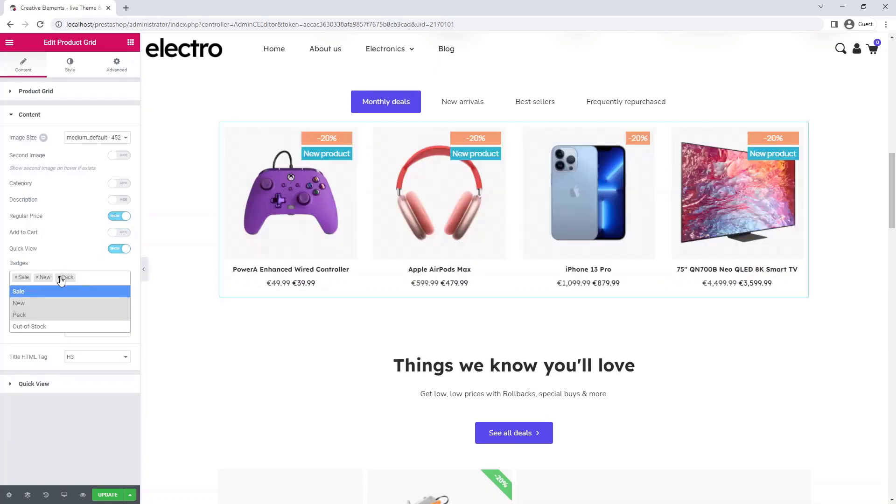
click(59, 277)
click(61, 266)
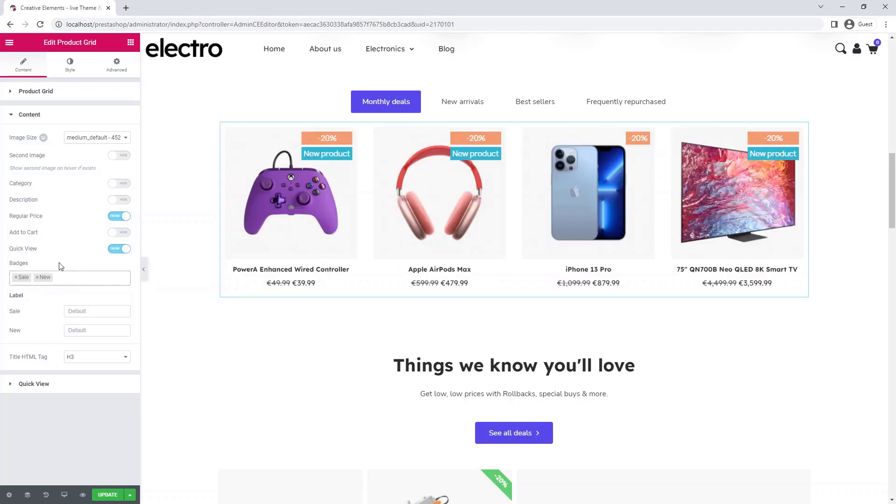
click(83, 311)
text(sale)
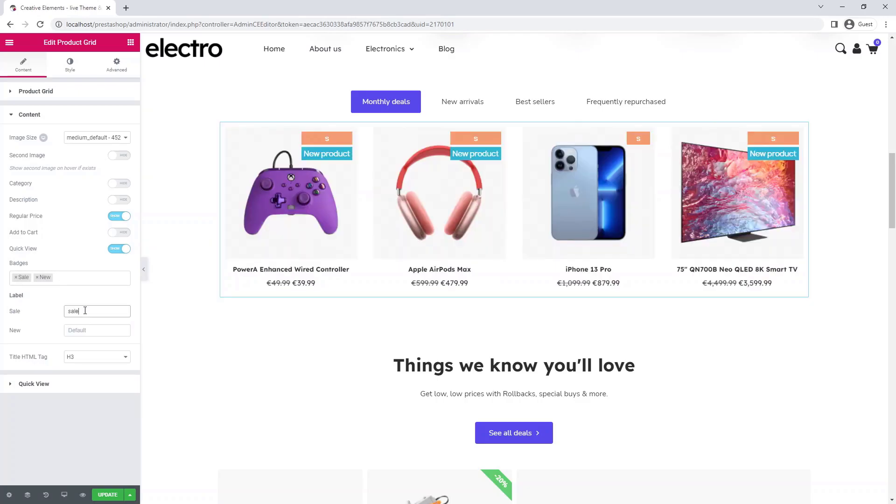
click(85, 330)
Label new badges 'new' and give Quick View an angle-right icon placed after its text
text(new)
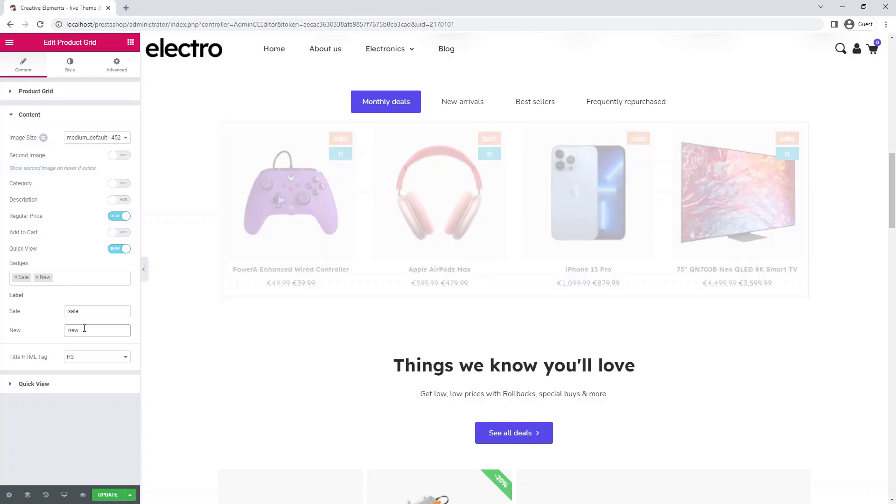
click(81, 383)
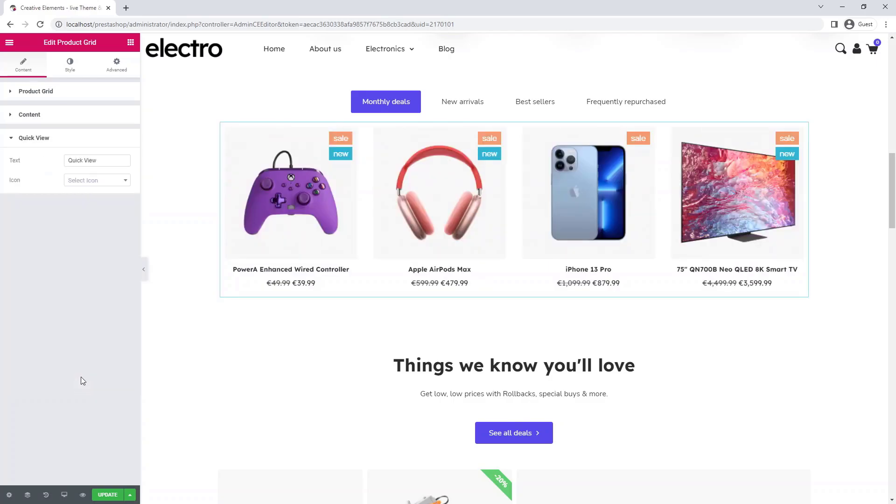
click(80, 182)
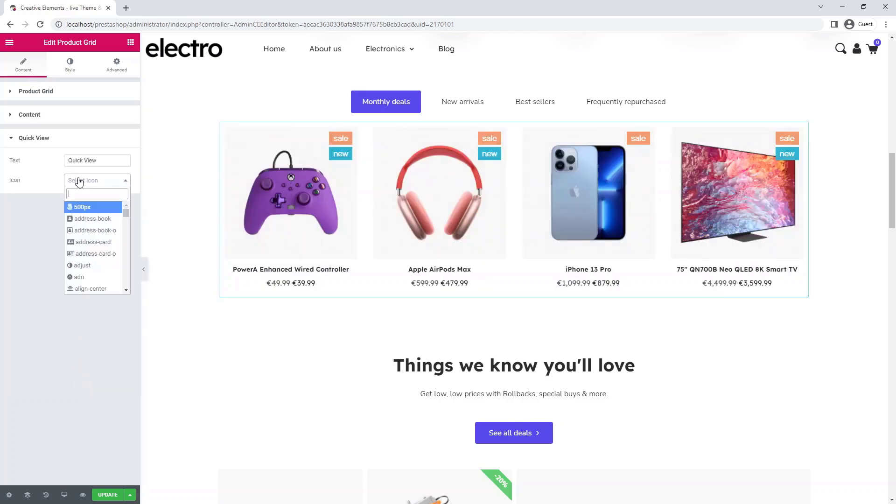
text(angl)
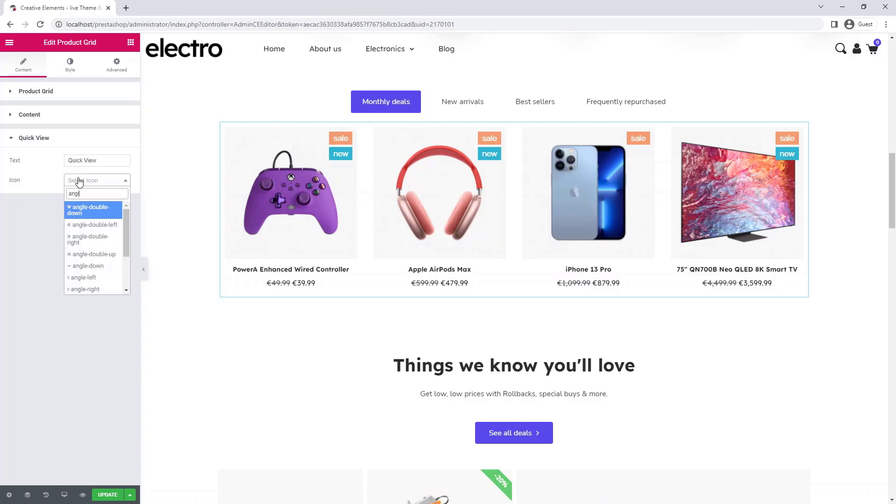
click(77, 290)
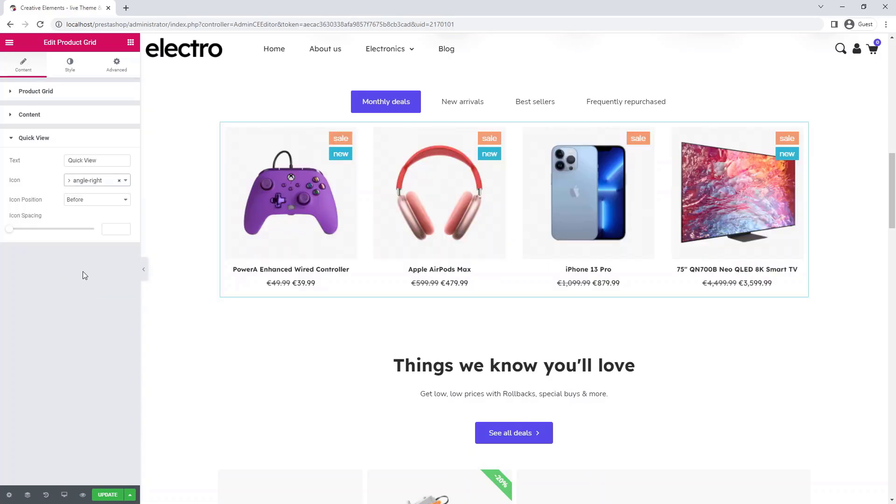
click(81, 201)
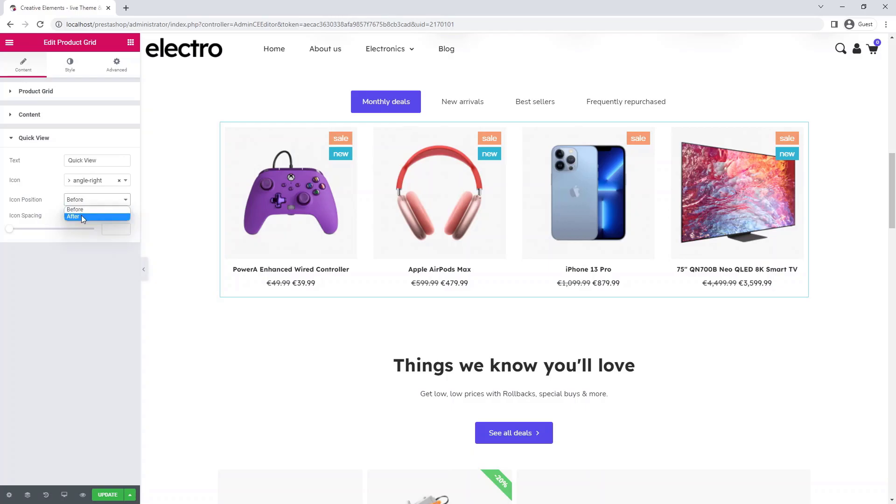
click(81, 216)
click(113, 228)
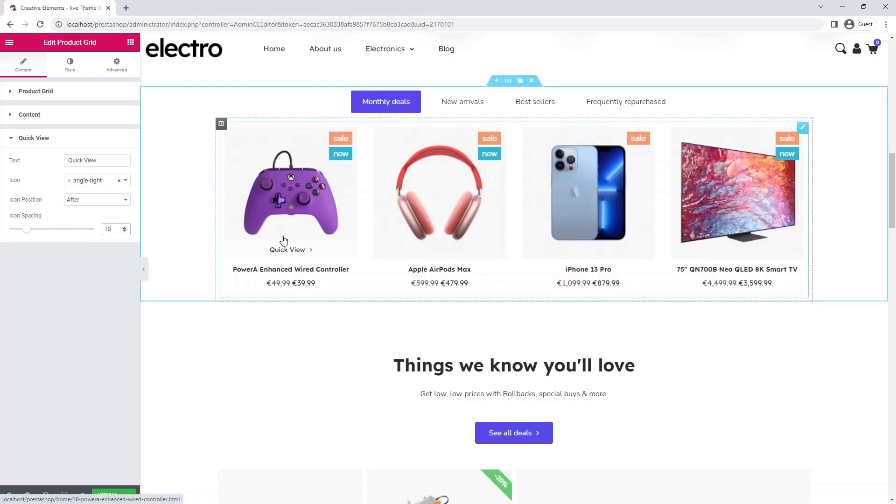
Set product box column gap 10 and padding 0, and make product images grow on hover
click(65, 74)
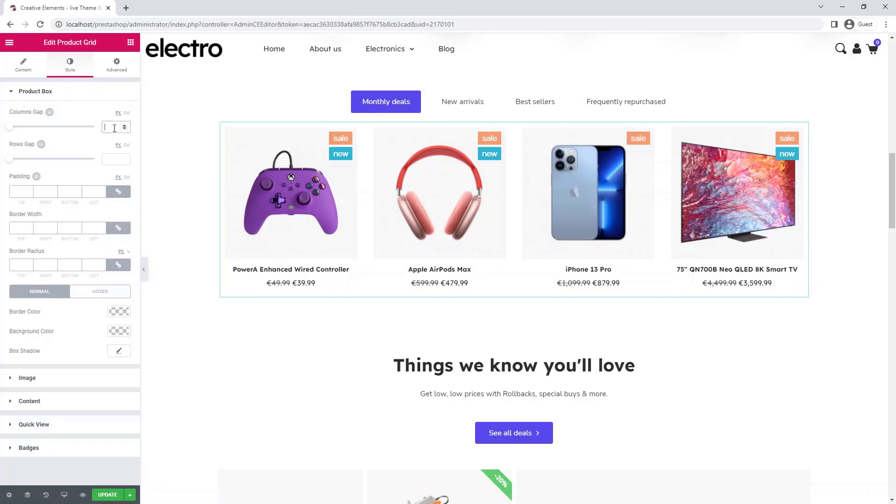
text(10)
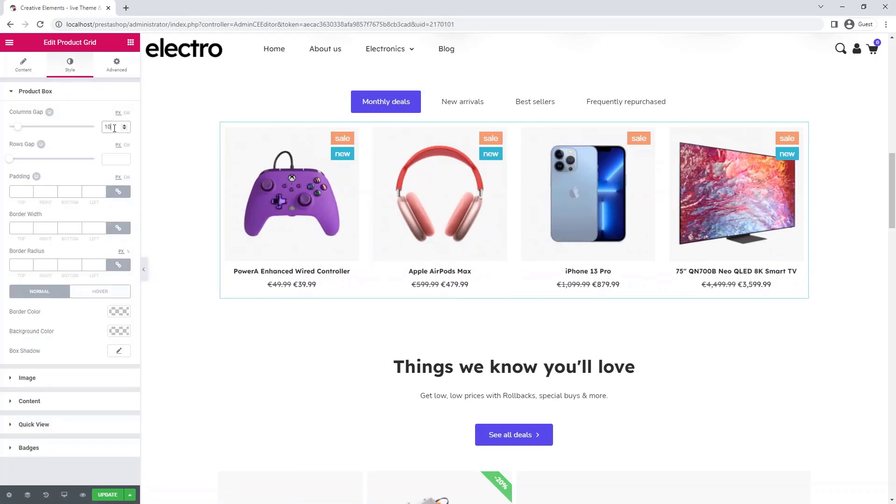
click(96, 191)
text(0)
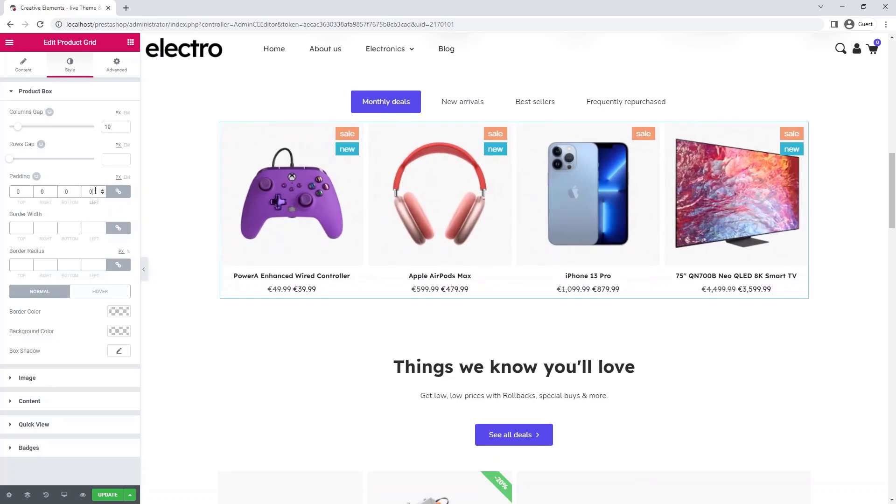
click(28, 379)
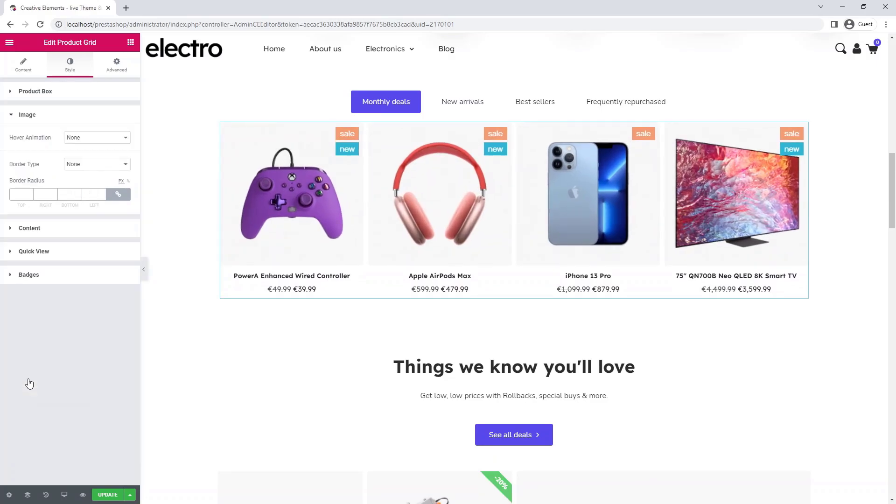
click(92, 139)
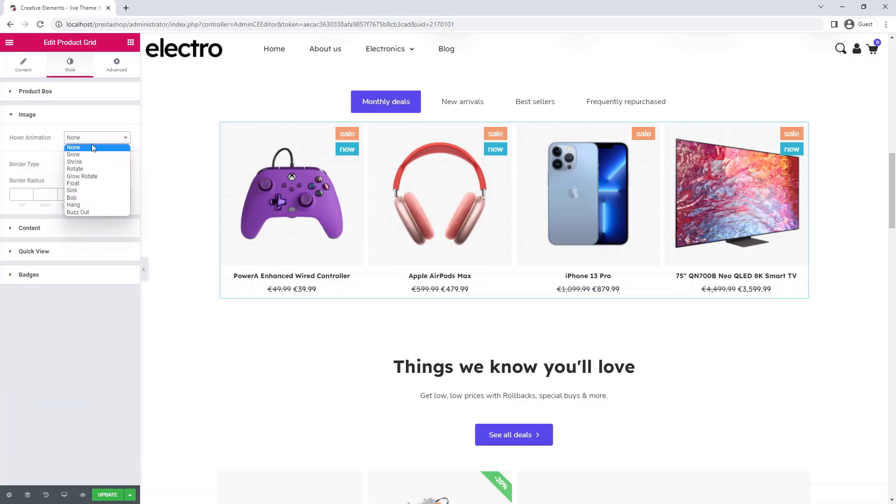
click(90, 154)
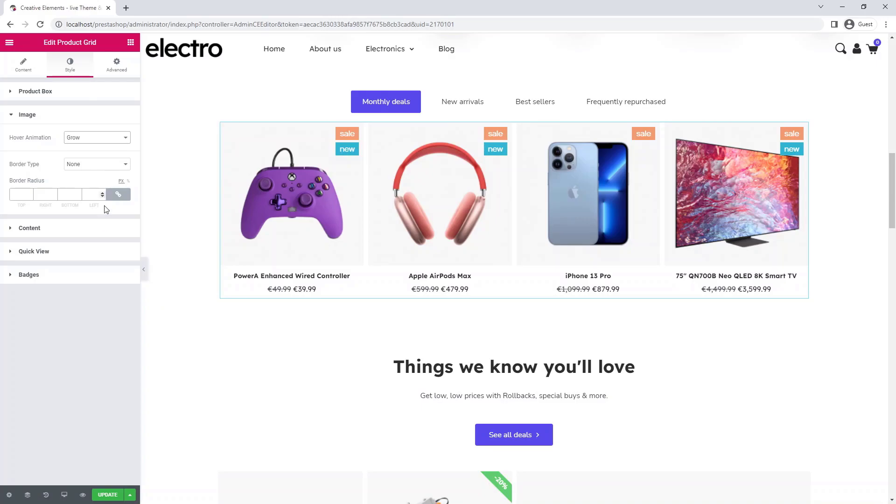
click(103, 233)
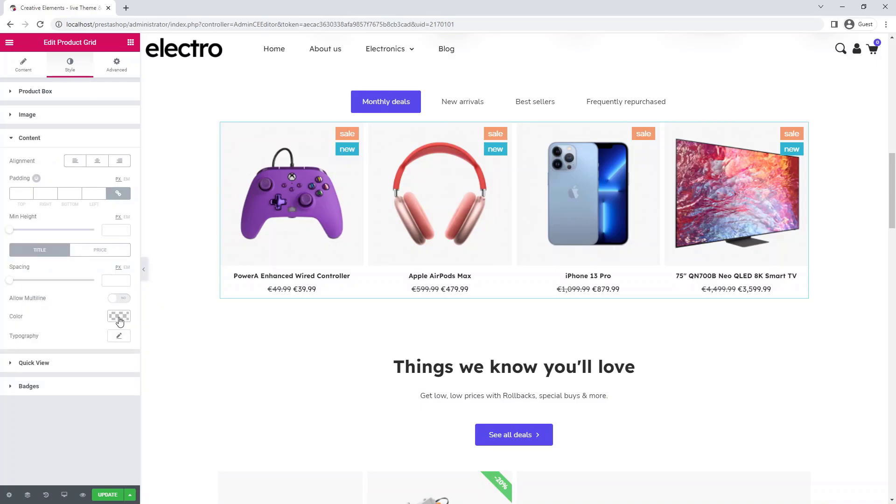
Colour the product titles #2c2c2c and the prices #545454
click(119, 318)
click(22, 426)
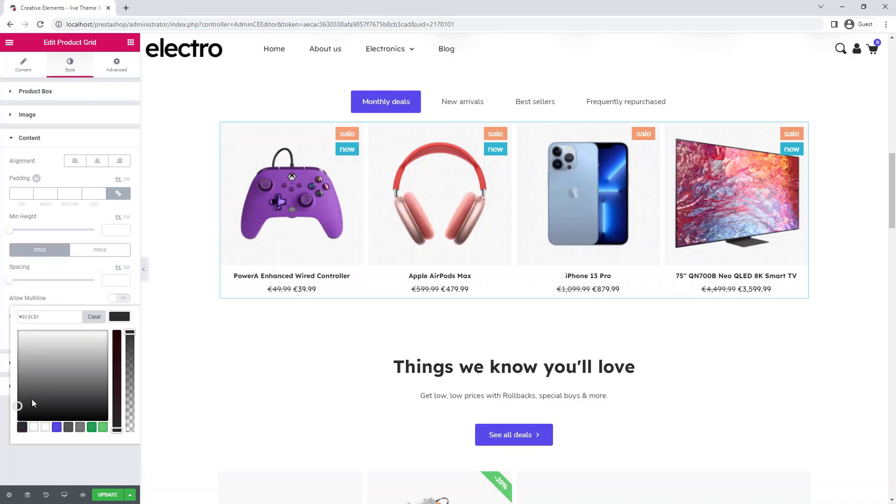
click(120, 319)
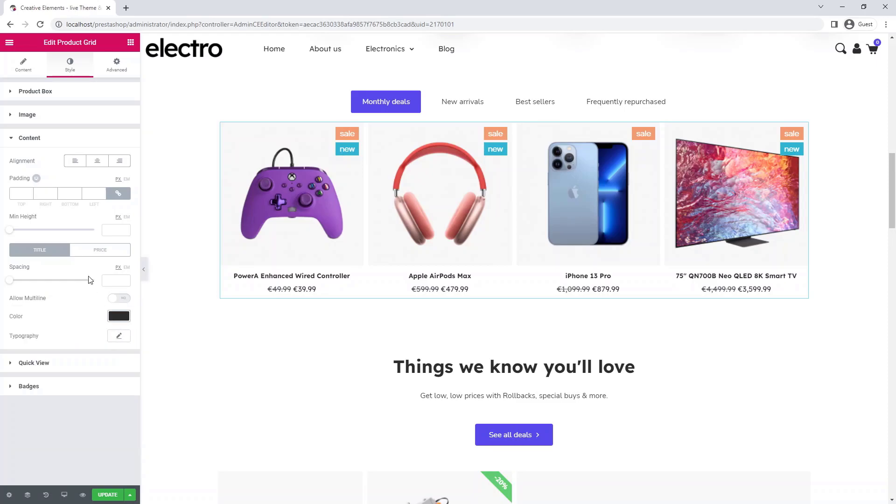
click(90, 258)
click(119, 300)
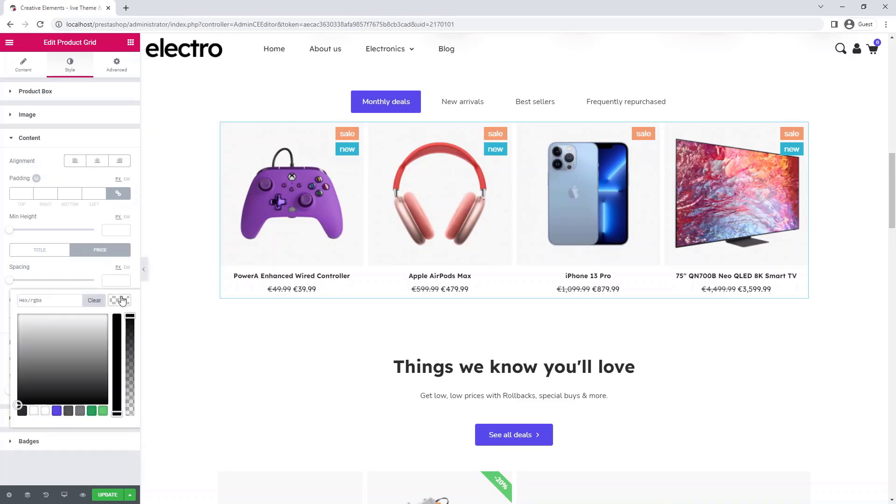
click(69, 411)
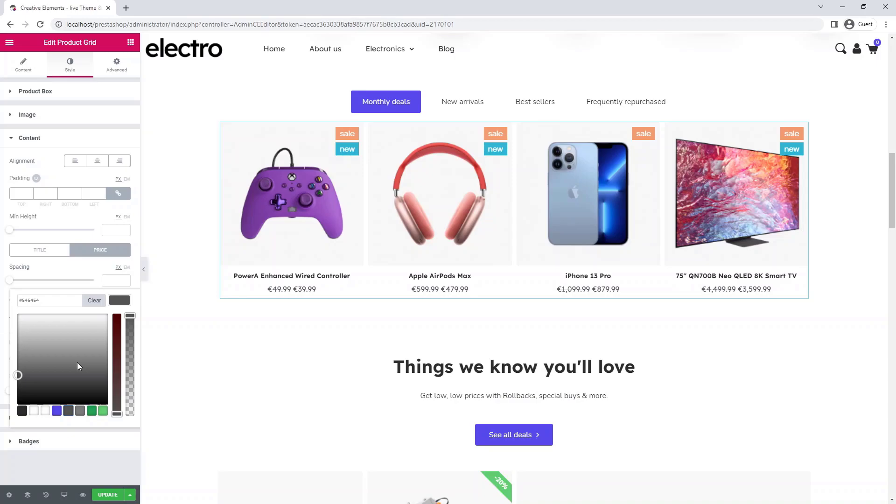
click(117, 306)
Set the price font family to Nunito Sans
click(118, 319)
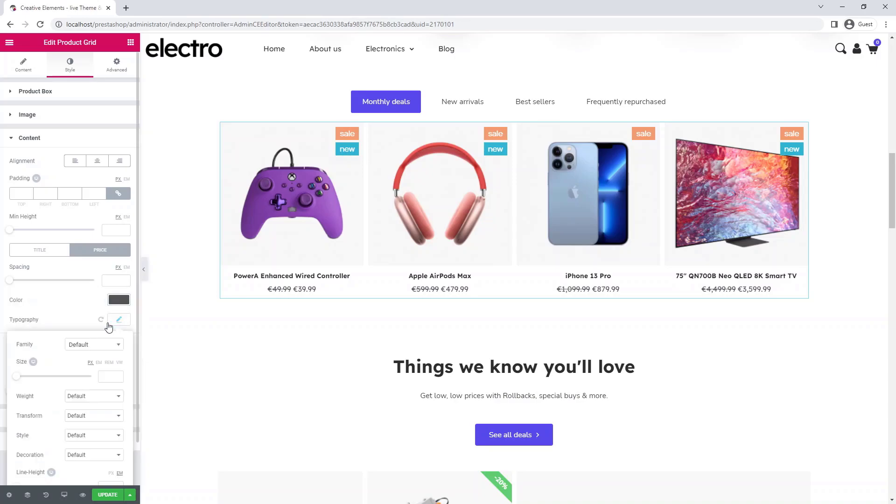
click(91, 350)
text(nunito)
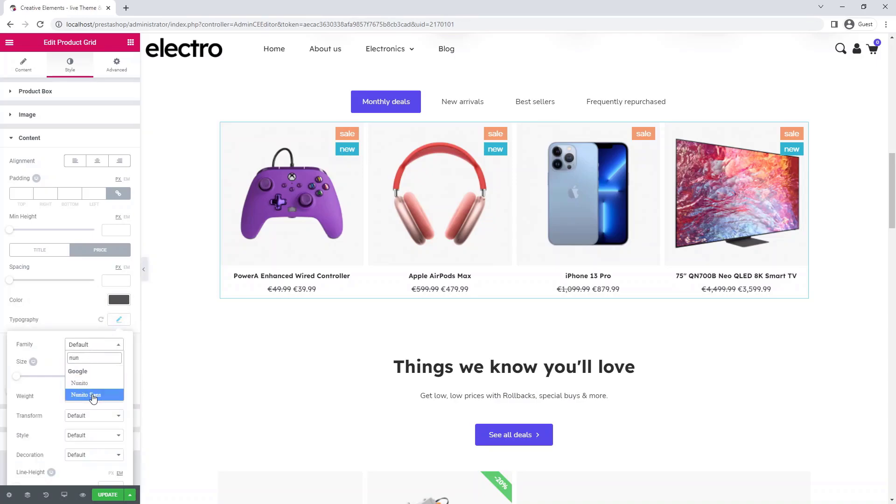
click(92, 394)
click(119, 320)
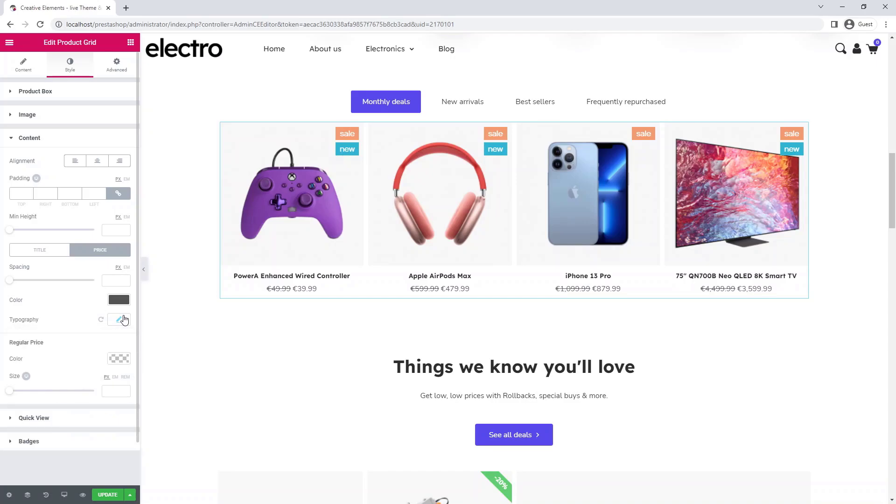
Make regular prices a half-transparent grey, rgba(84,84,84,0.49)
click(119, 359)
click(68, 470)
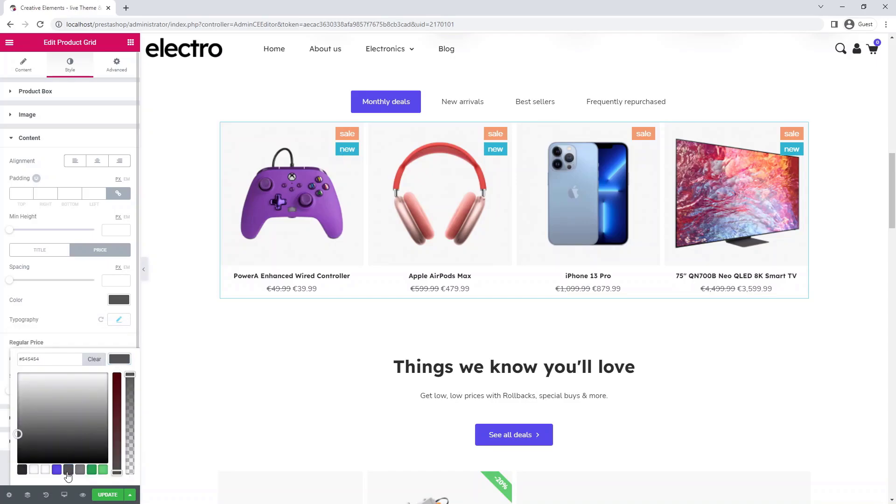
drag(130, 375, 129, 424)
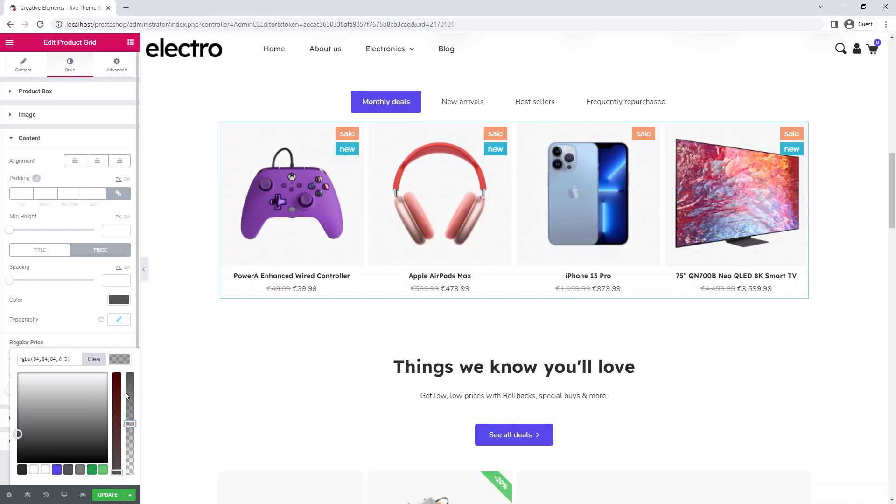
click(118, 363)
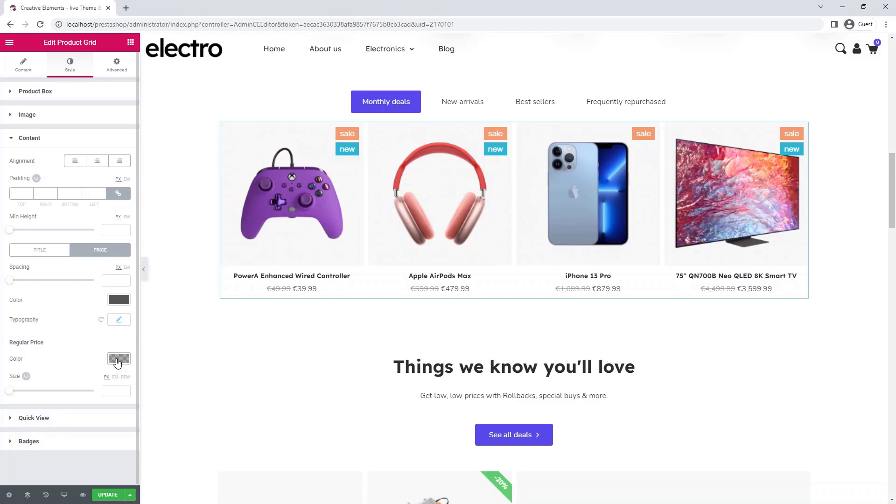
Give the Quick View button white text and a blue background
click(45, 420)
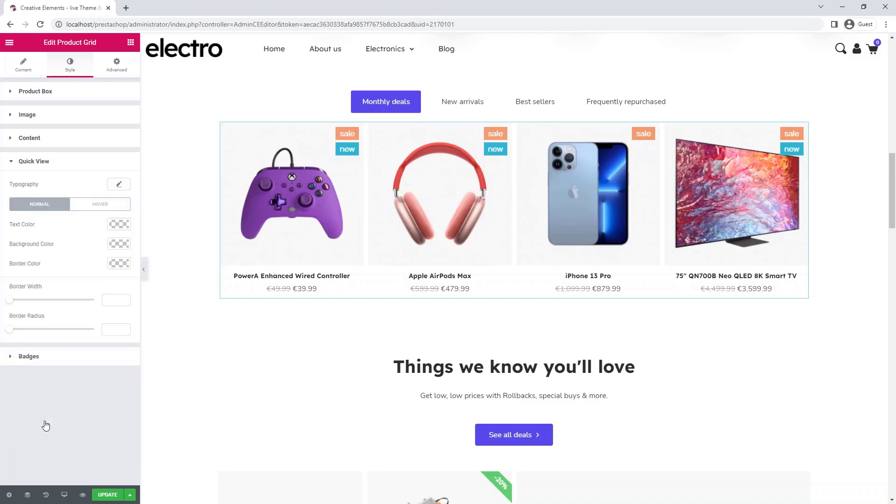
click(119, 224)
click(33, 335)
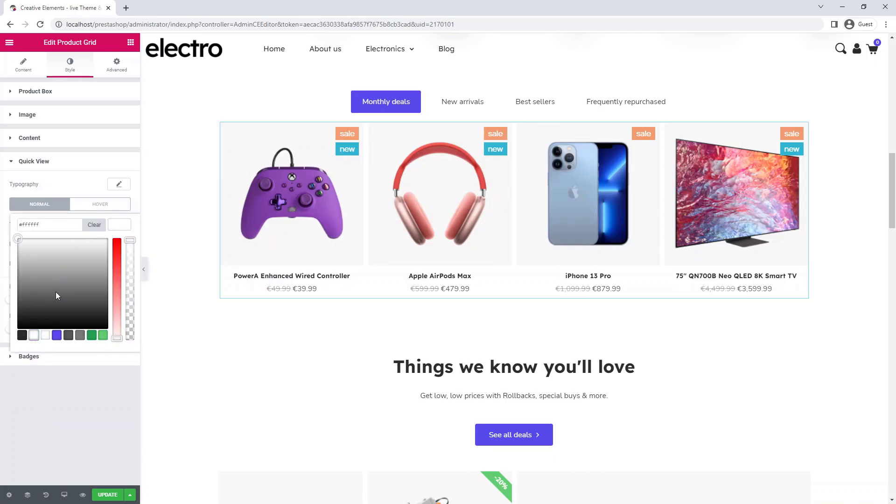
click(116, 227)
click(119, 244)
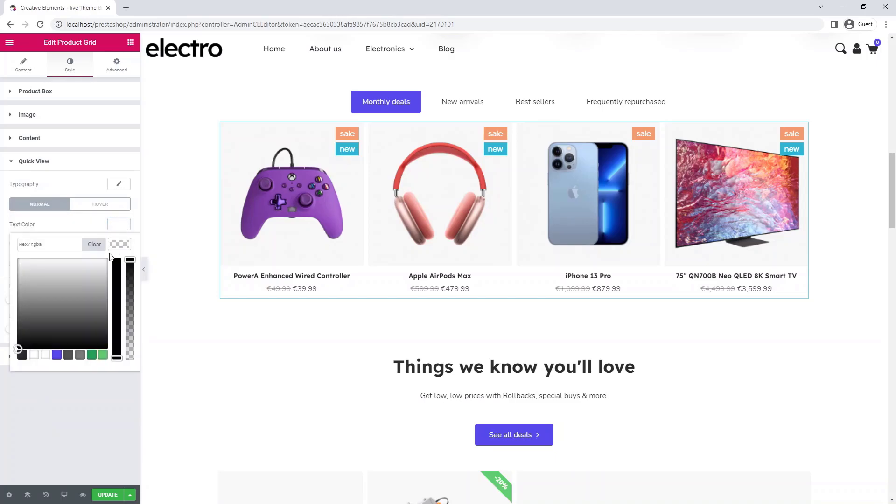
click(60, 353)
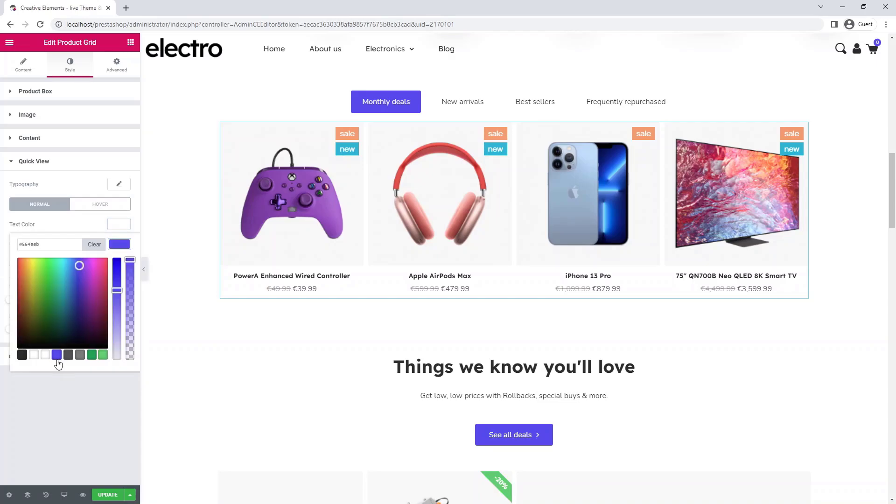
click(116, 243)
On hover, make the Quick View text #ffffff and its background #4137e8
mouse_move(246, 232)
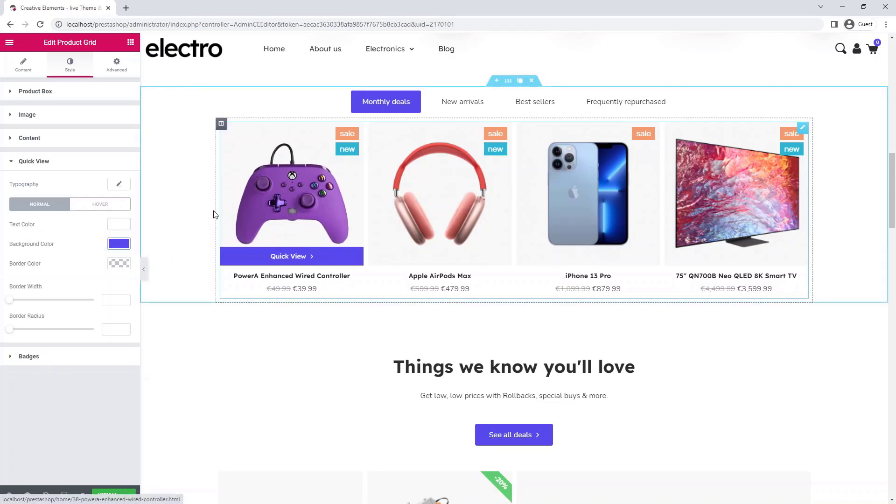
click(117, 203)
click(118, 225)
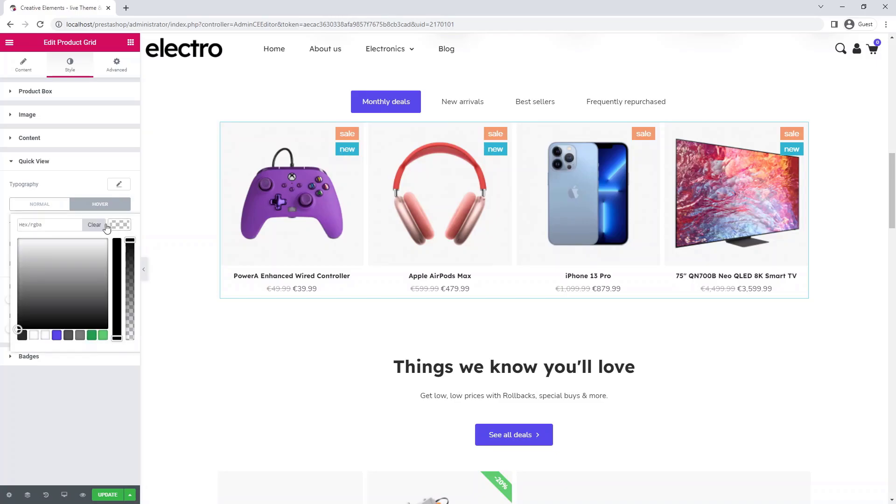
click(34, 335)
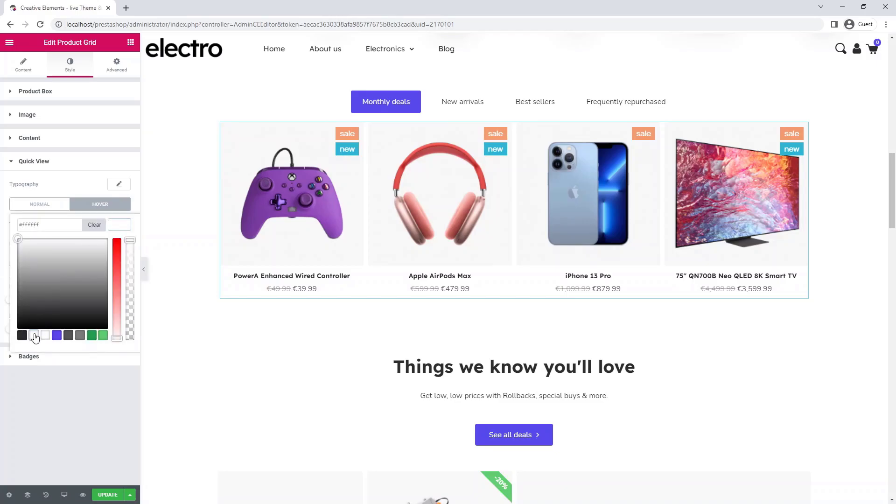
click(124, 227)
click(119, 248)
click(32, 243)
text(#4137e8)
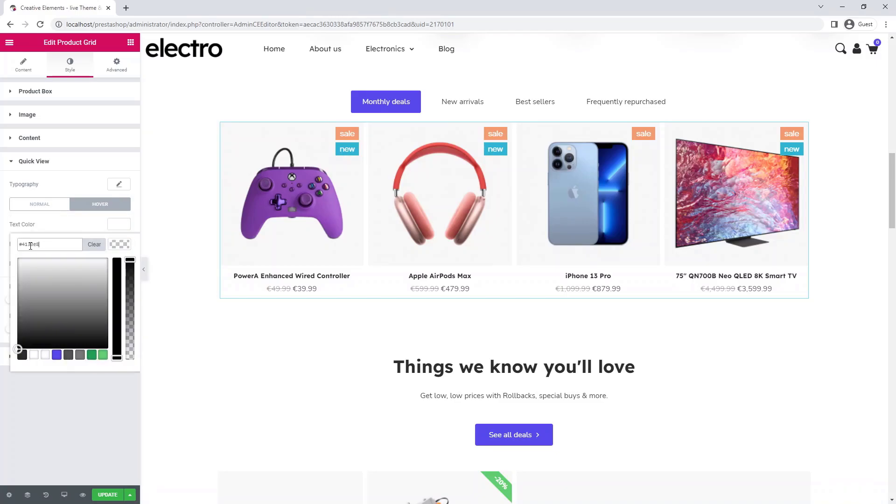
click(119, 246)
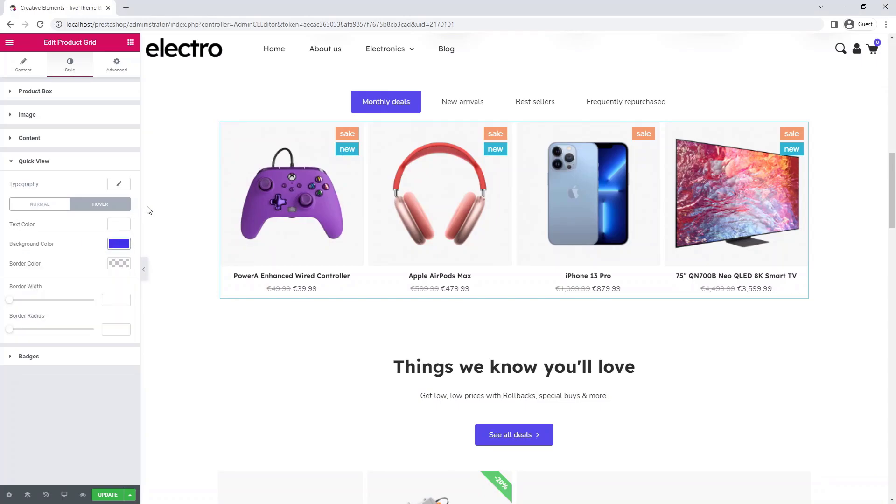
Set the Quick View border radius to 33
mouse_move(294, 254)
mouse_move(222, 218)
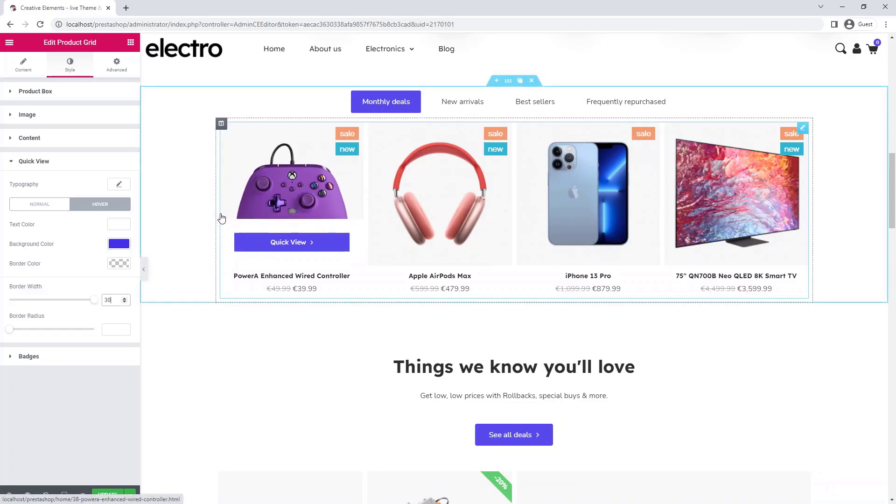
click(113, 329)
text(33)
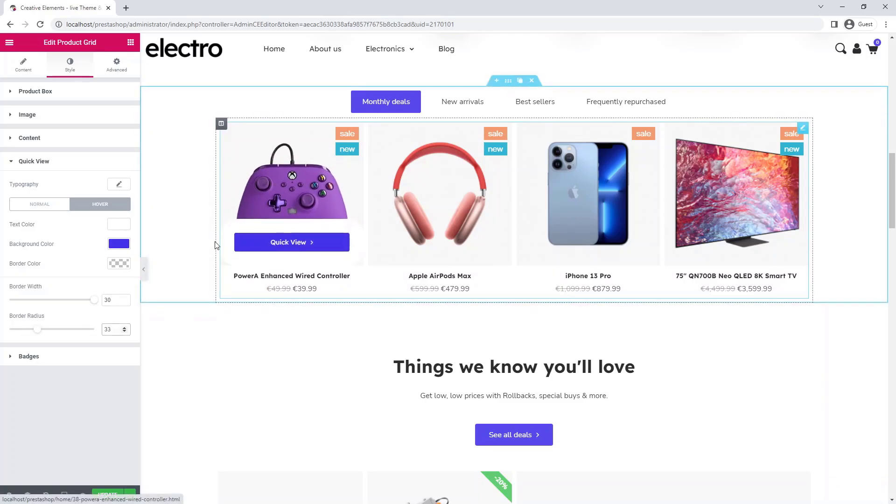
Make the Quick View normal-state border colour fully transparent
click(41, 208)
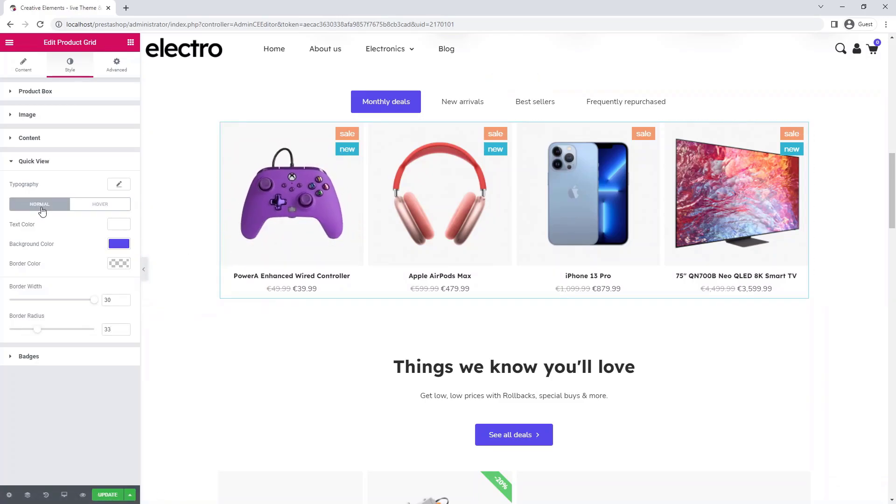
click(119, 264)
drag(134, 279, 136, 386)
mouse_move(269, 219)
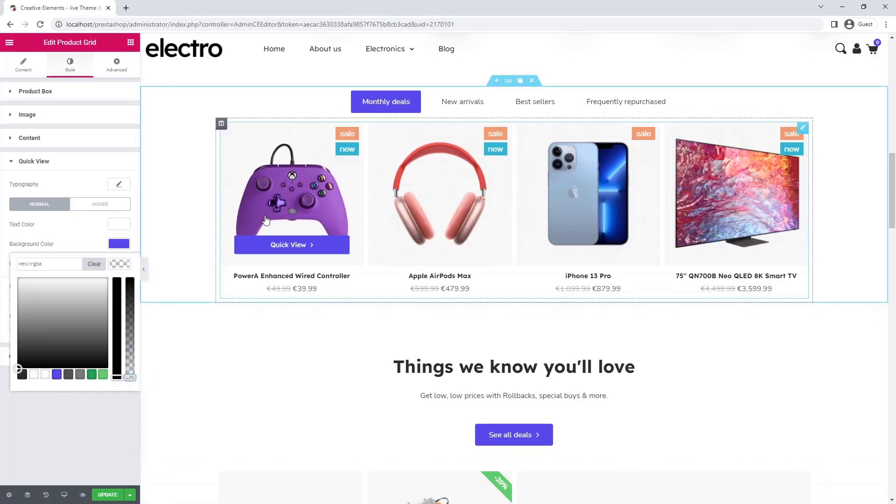
click(123, 261)
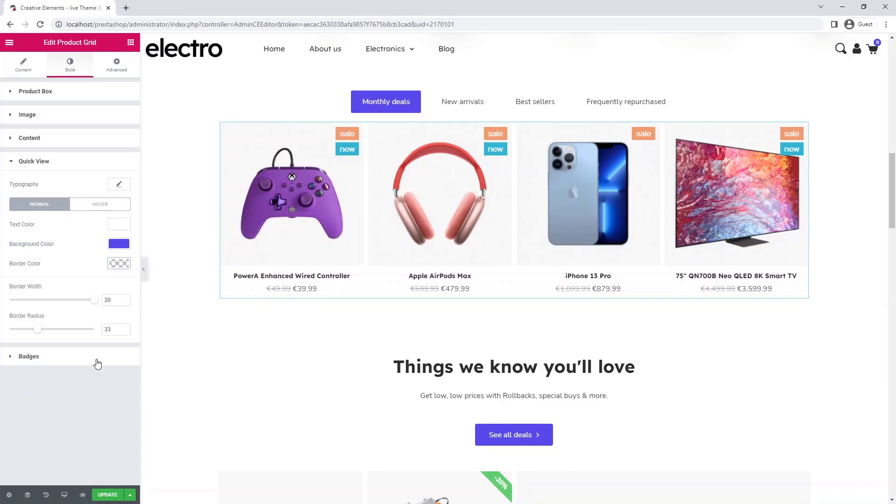
Place badges 5 from top and right, with border radius 3
click(97, 364)
click(111, 219)
text(5)
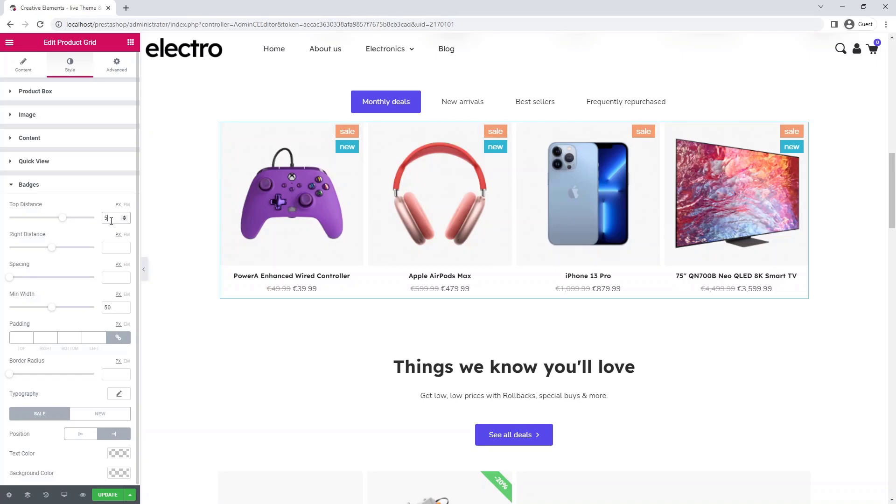
click(113, 249)
text(5)
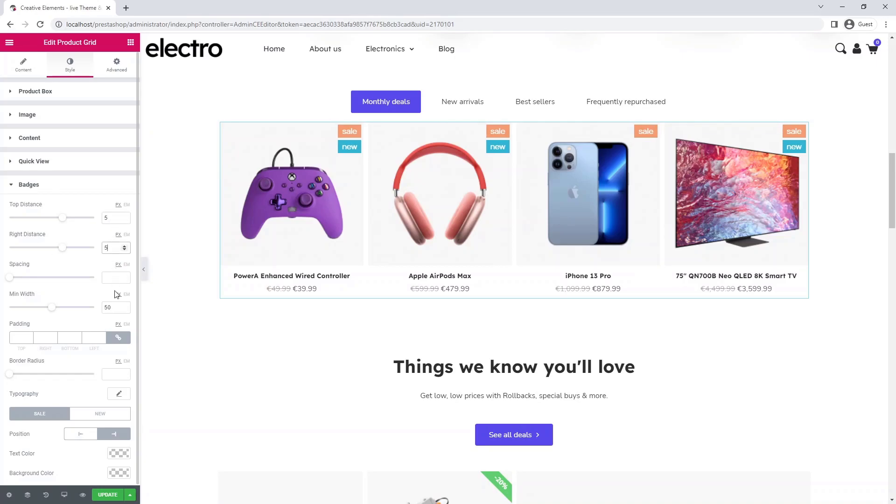
click(106, 376)
Set the badge font to Nunito Sans at size 12
click(118, 394)
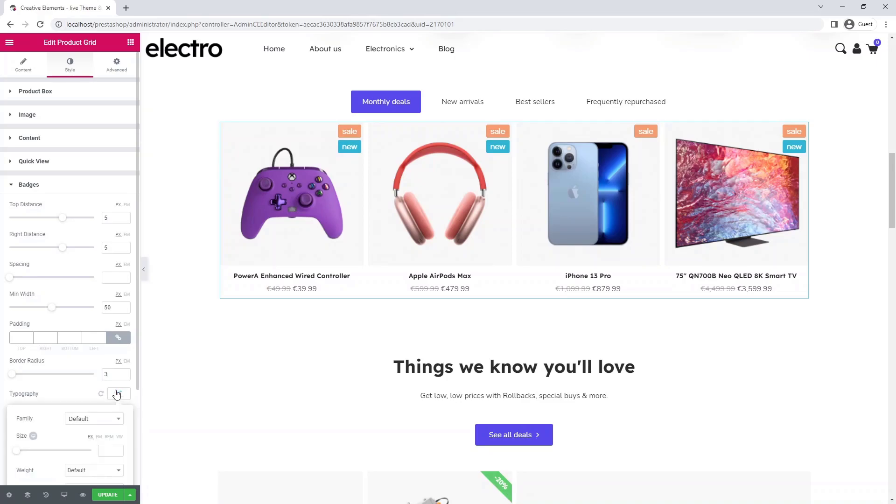
scroll(117, 394, down, 3)
click(91, 299)
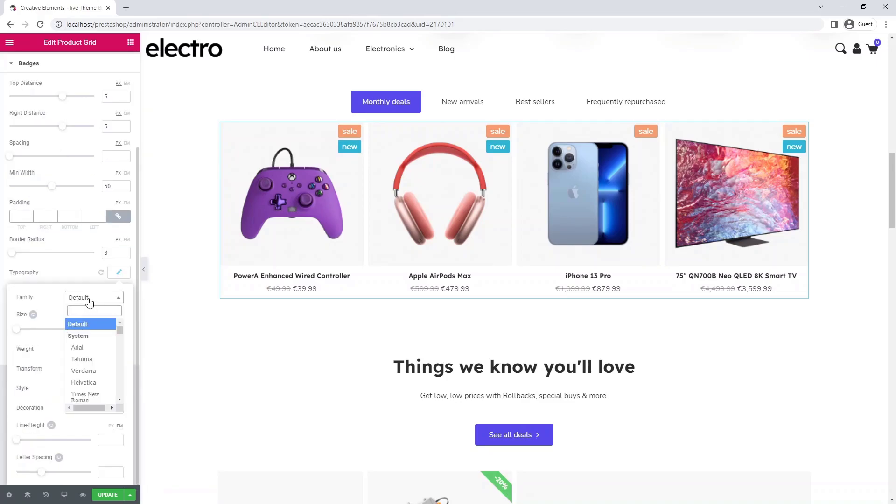
text(nun)
click(92, 348)
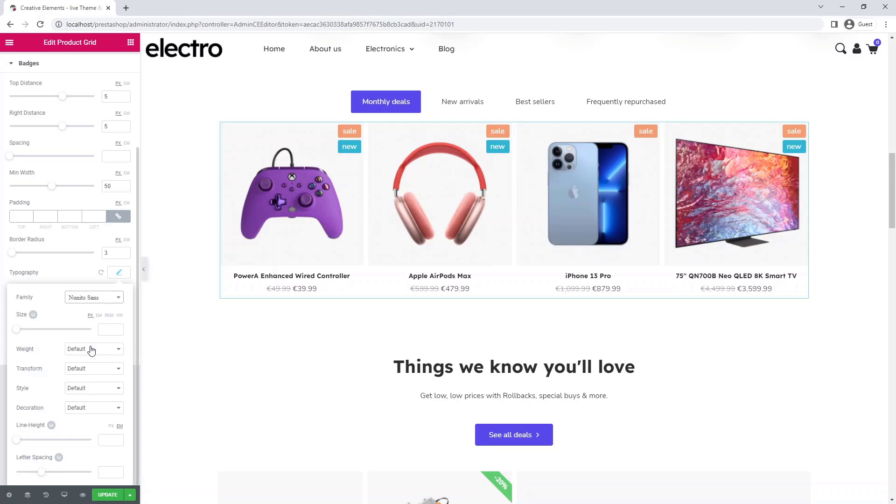
click(106, 331)
text(12)
Make badge text weight 700, uppercase, letter spacing 1, with padding 2
click(100, 350)
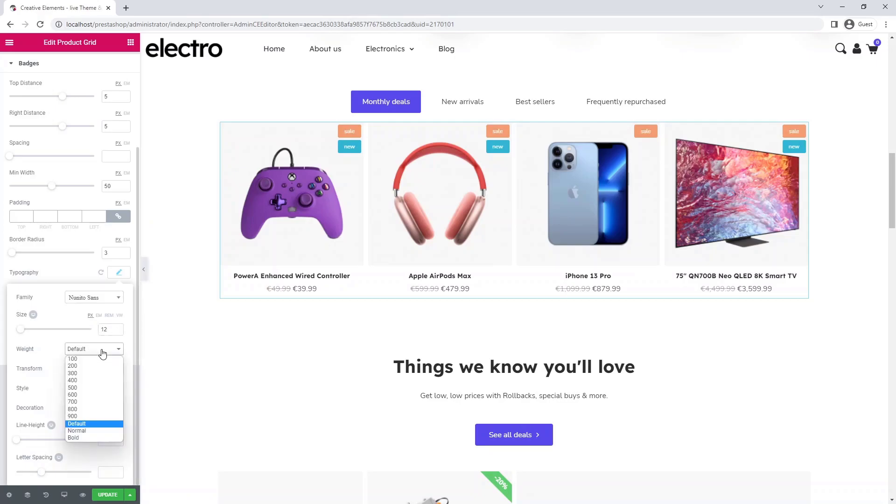
click(101, 402)
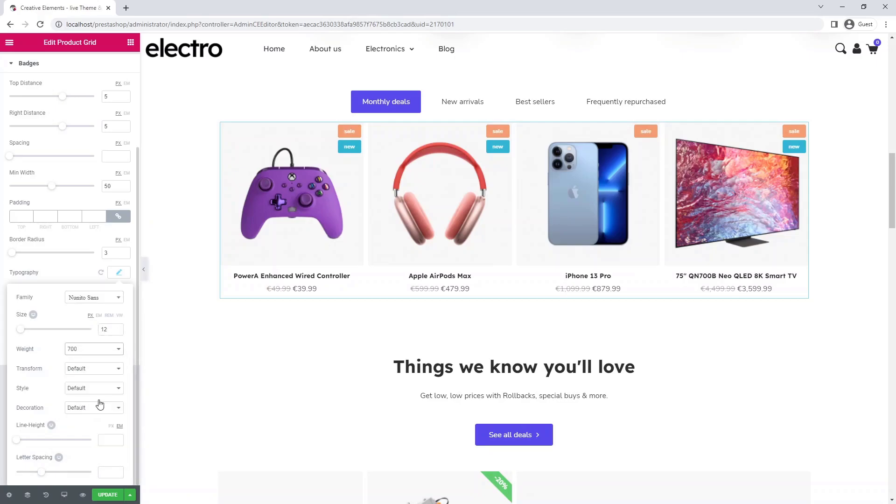
click(93, 371)
click(81, 386)
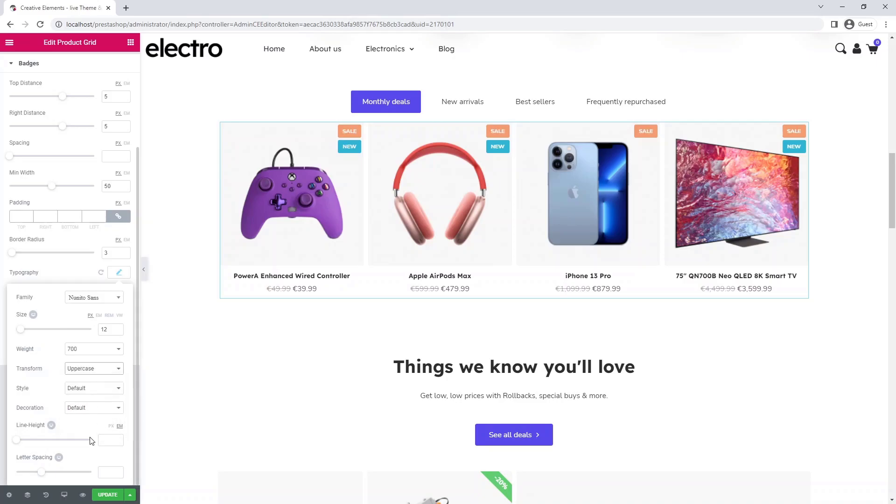
click(107, 472)
text(1)
click(120, 277)
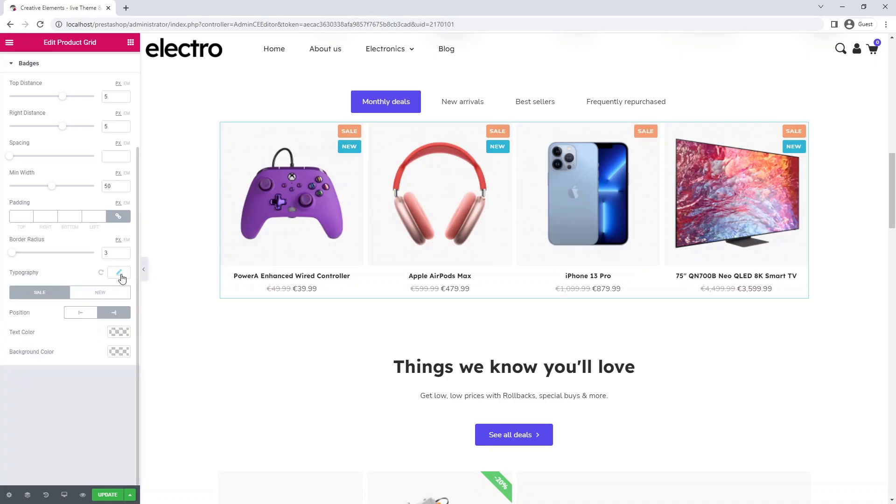
click(90, 216)
text(2)
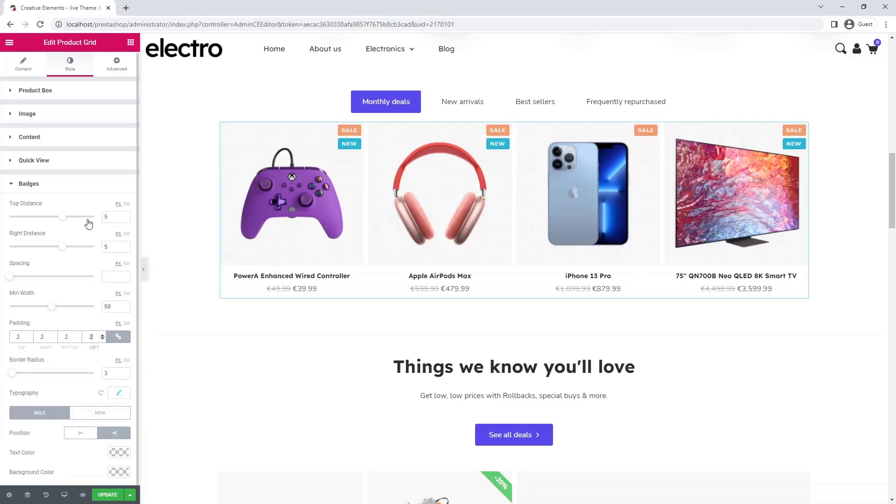
Colour SALE badges purple #564aeb and NEW badges dark grey #545454
click(117, 457)
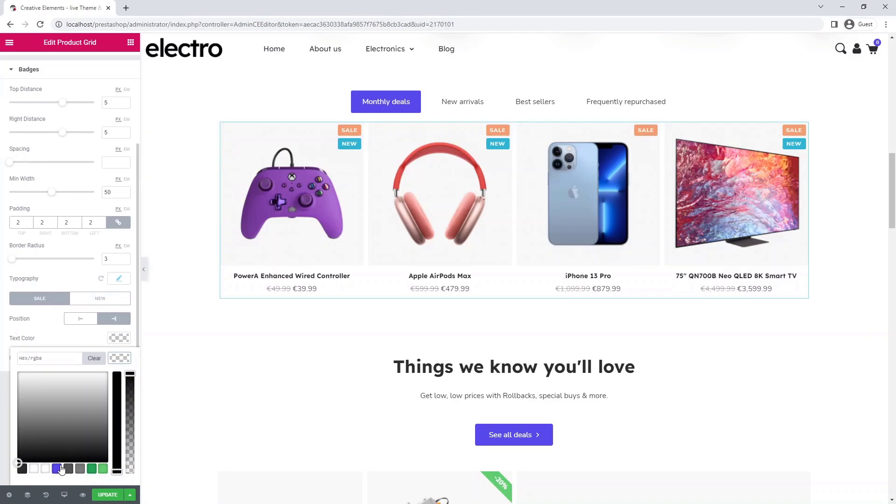
click(57, 468)
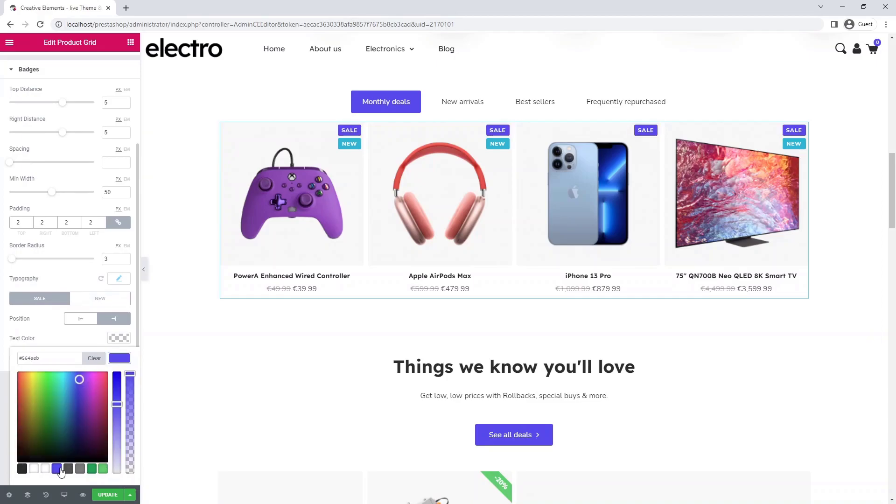
click(118, 358)
click(106, 303)
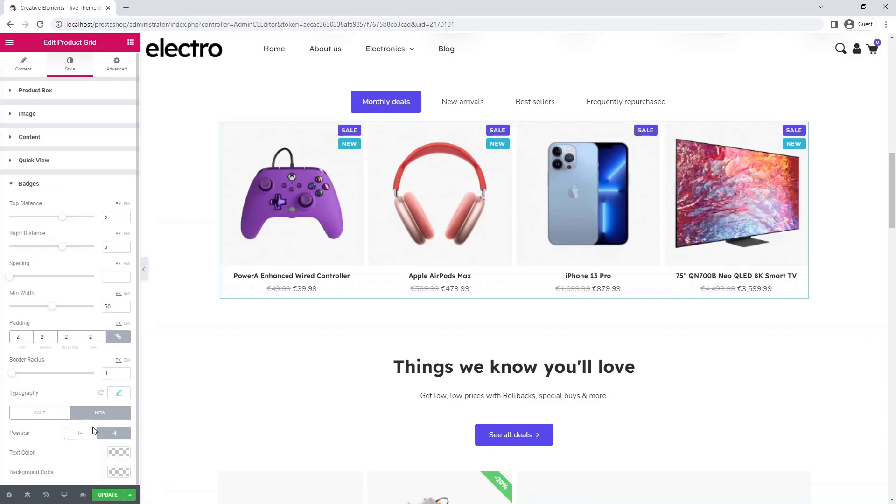
click(123, 469)
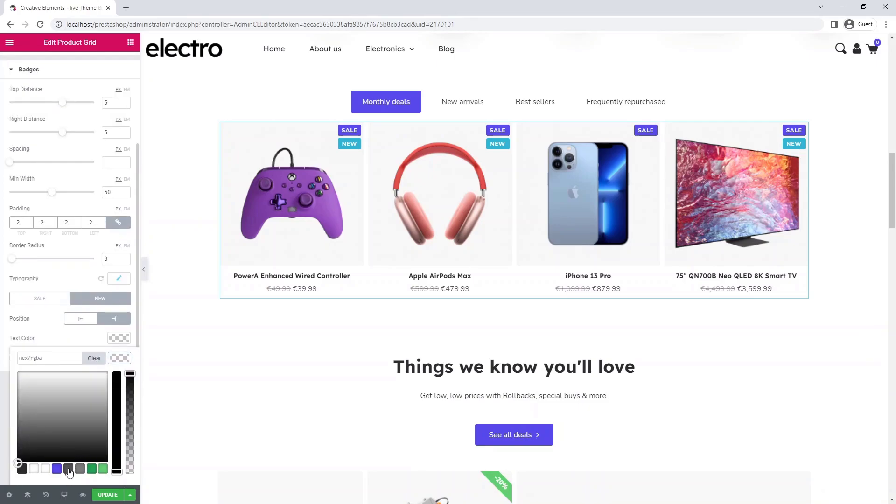
click(68, 469)
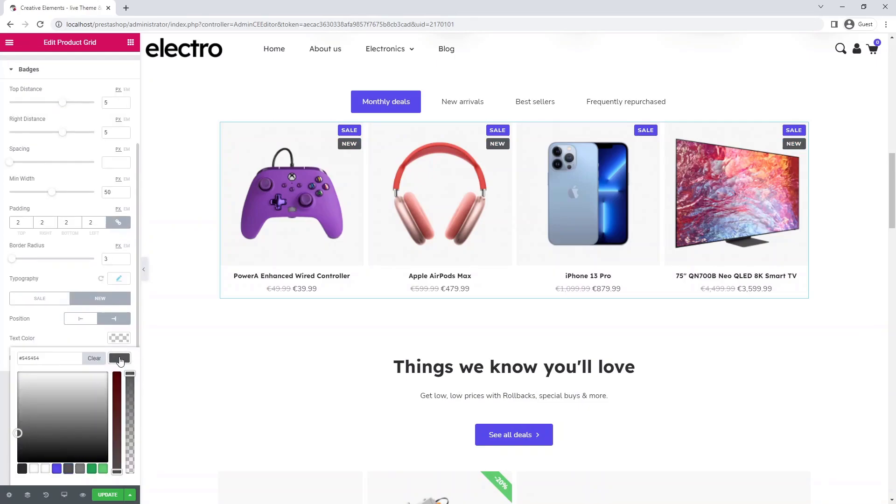
click(120, 358)
Copy the styled product grid and paste it into the New arrivals tab
right_click(423, 162)
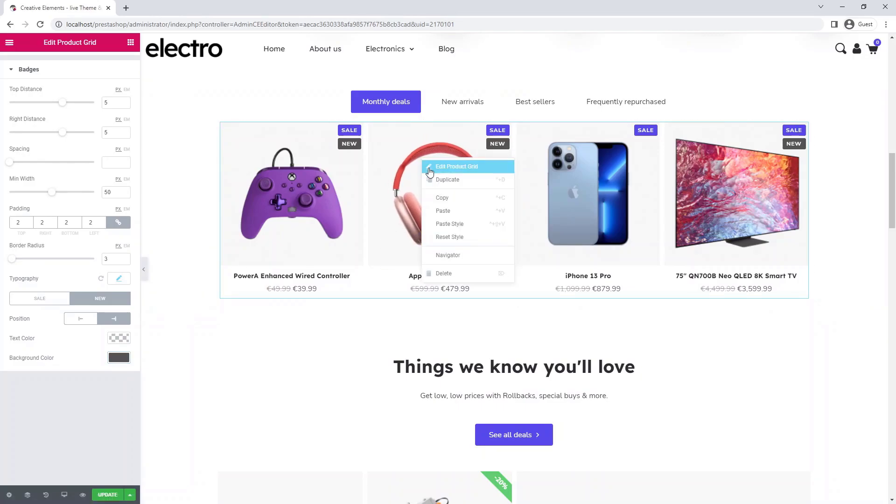
click(443, 198)
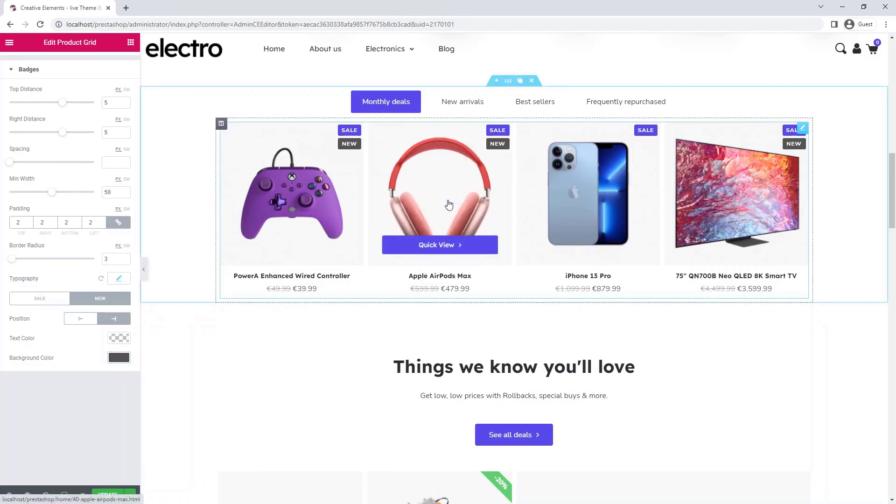
click(457, 107)
right_click(458, 133)
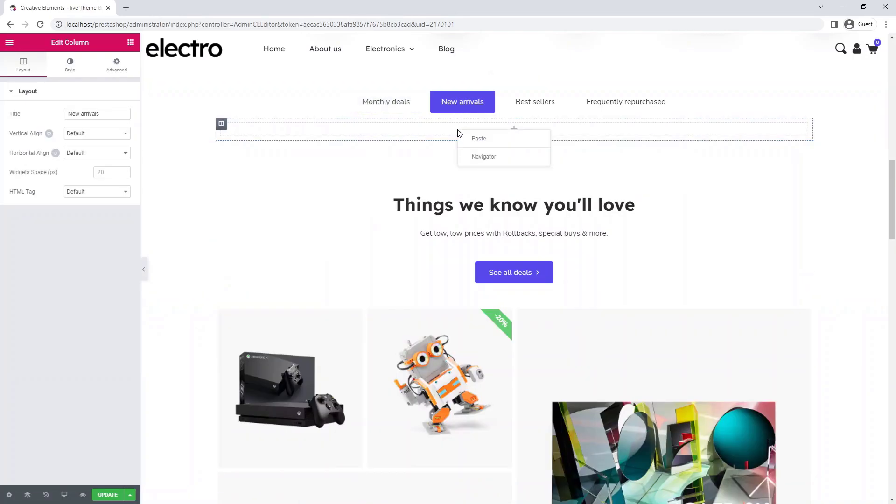
click(477, 139)
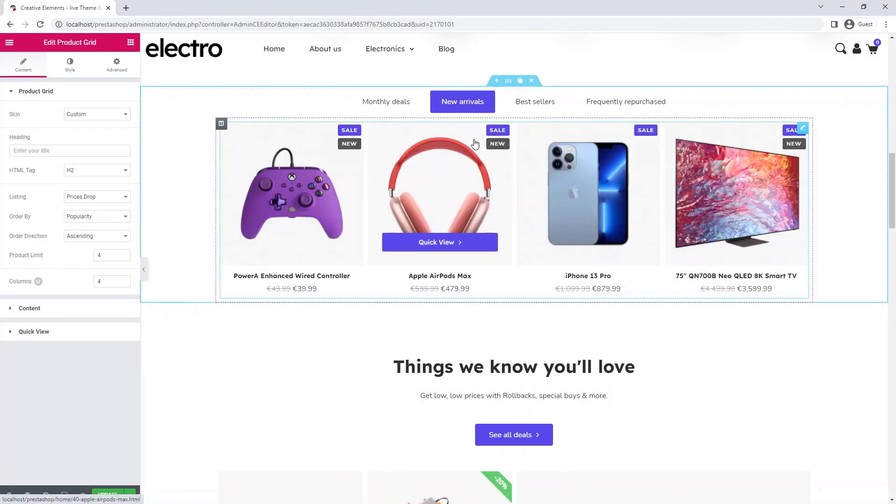
Set the New arrivals grid listing to New Products and copy that grid
click(112, 197)
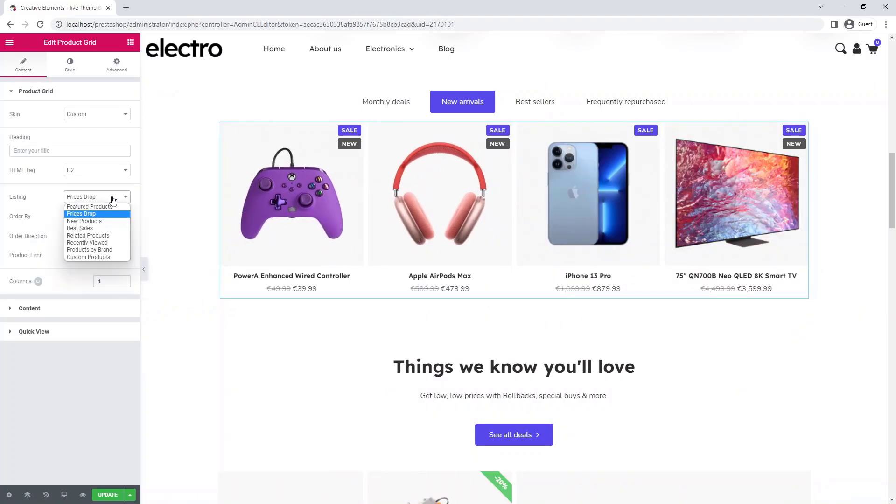
click(115, 221)
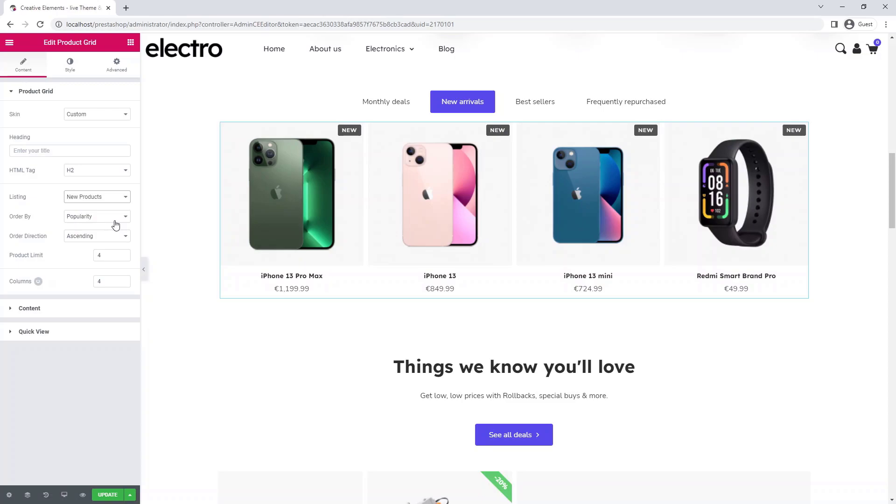
right_click(431, 160)
click(463, 196)
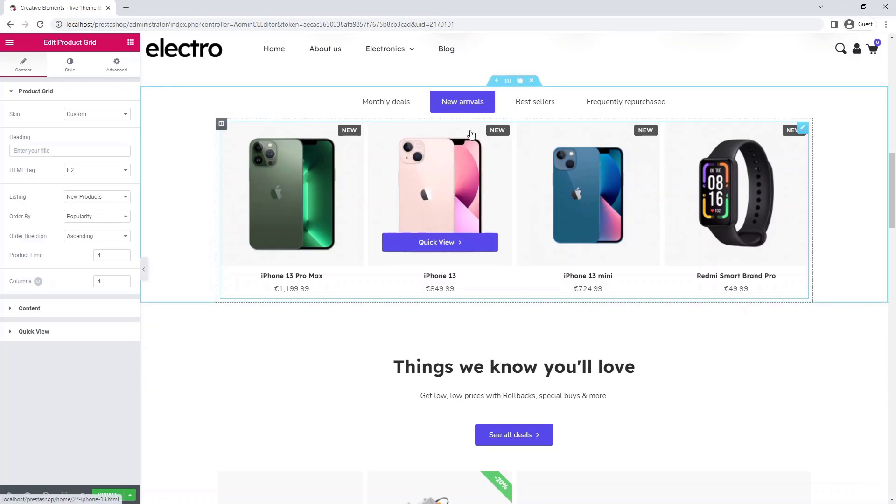
Paste the grid into the Best sellers tab and set its listing to Best Sales
click(527, 107)
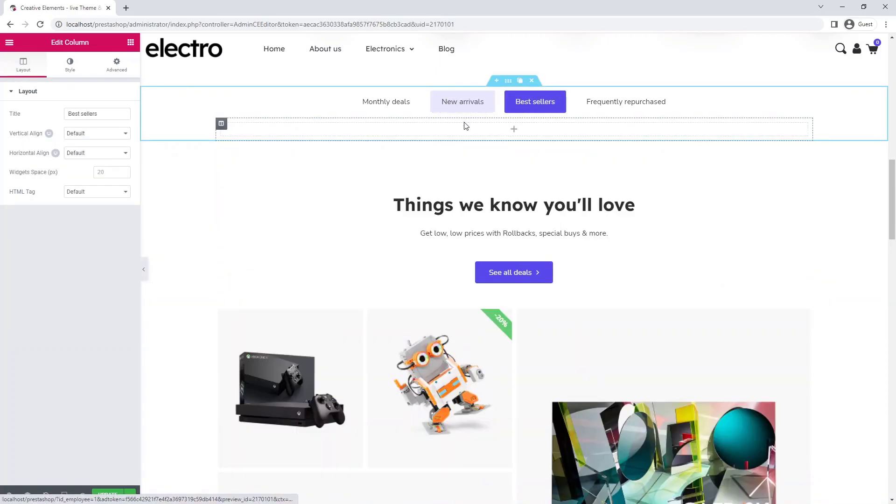
right_click(465, 133)
click(474, 139)
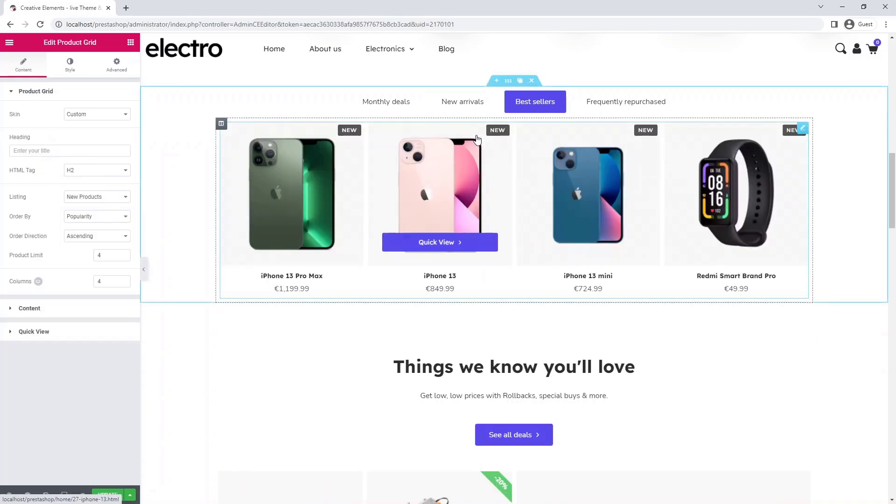
click(104, 198)
click(103, 227)
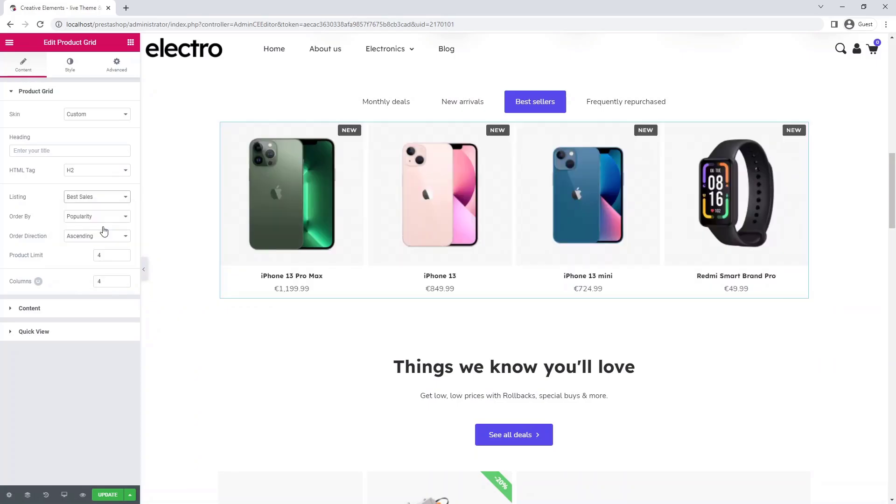
Remove the New and Sale badges from the Best sellers grid, then copy it
click(63, 309)
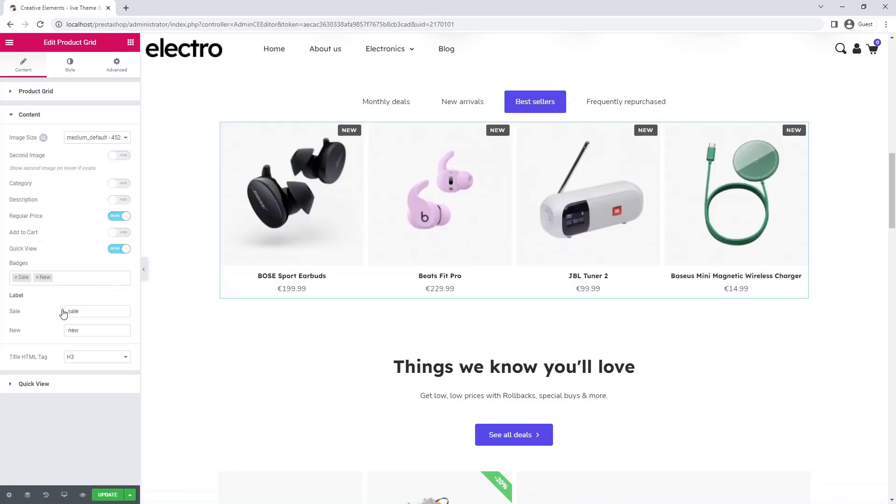
click(37, 278)
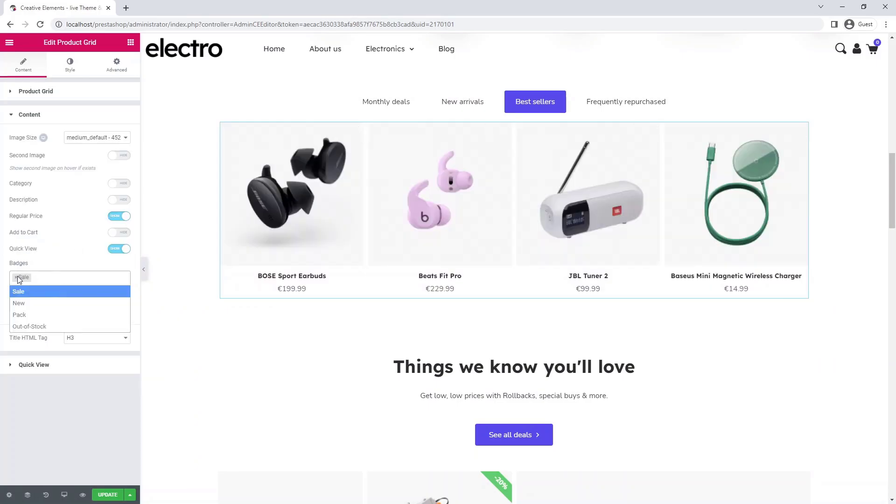
click(15, 279)
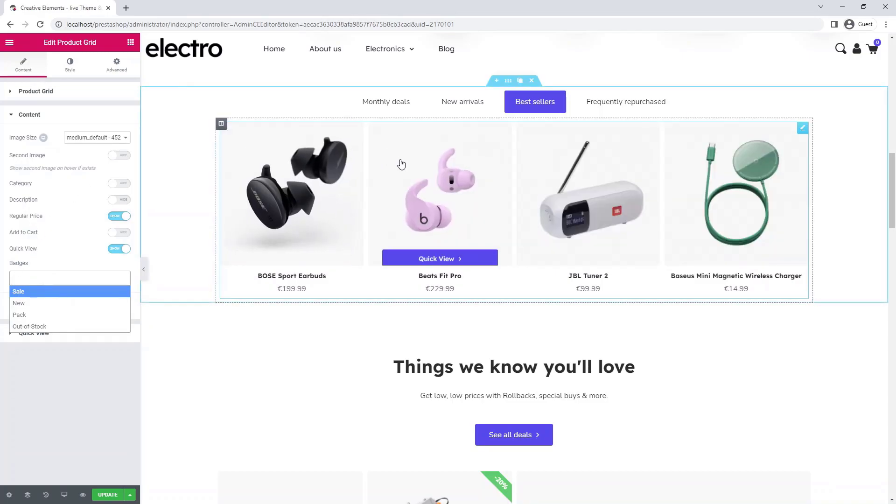
right_click(400, 161)
click(426, 205)
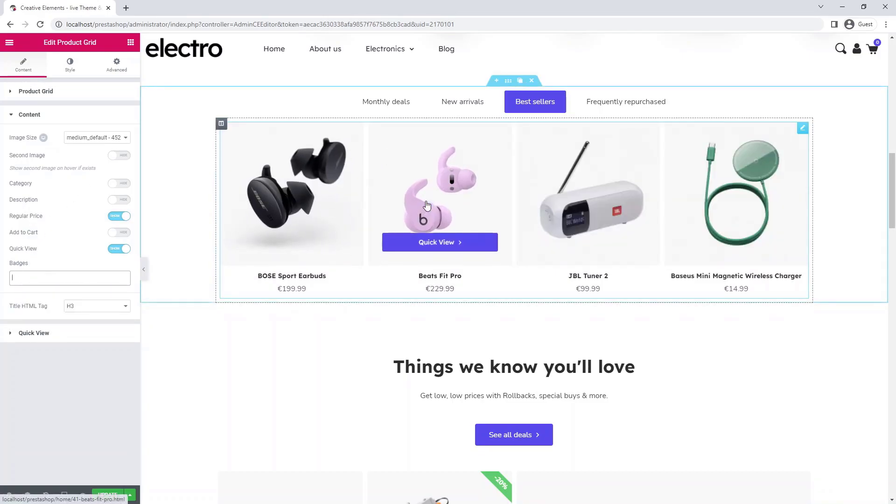
Paste the grid into Frequently repurchased, listing Featured Products from category #17 Frequently repurchased
click(615, 107)
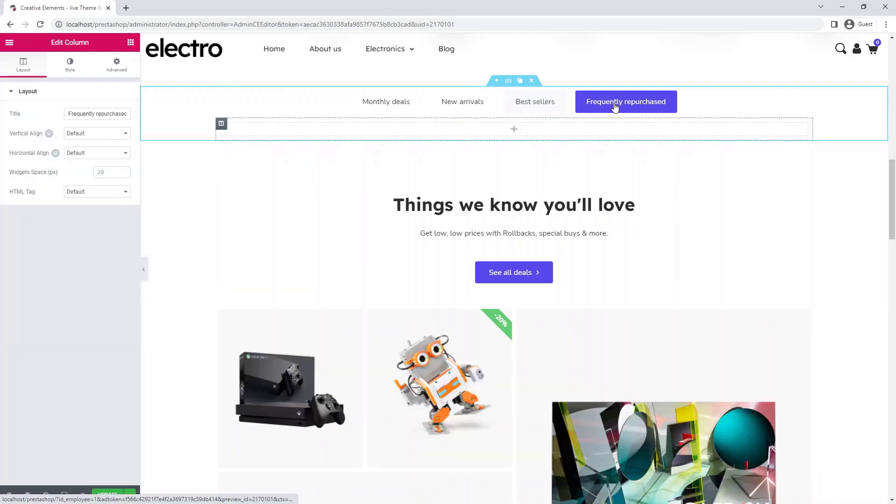
right_click(525, 132)
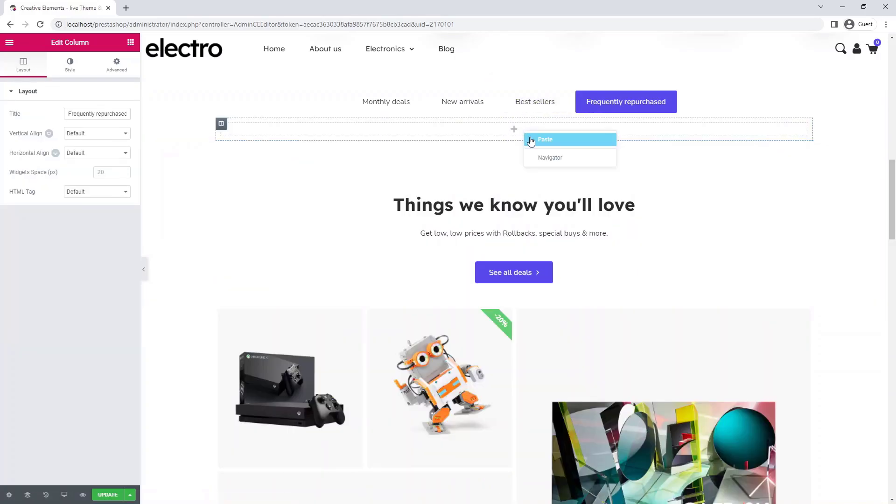
click(530, 139)
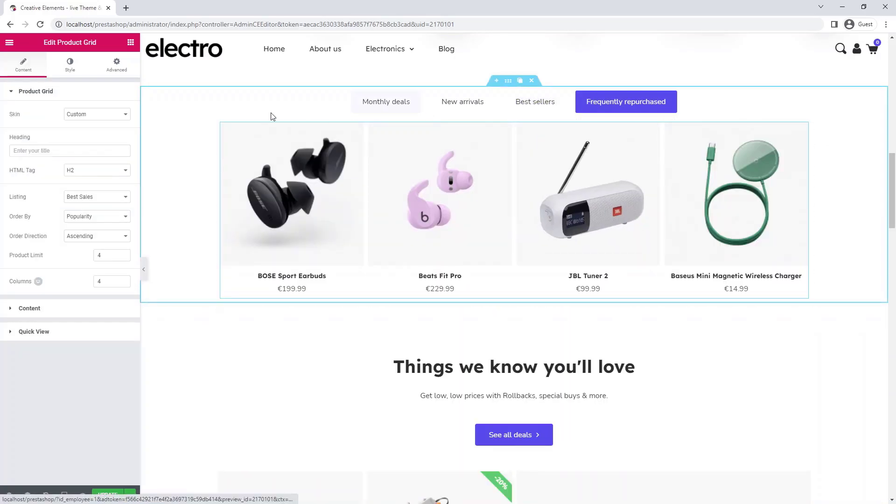
click(124, 196)
click(120, 207)
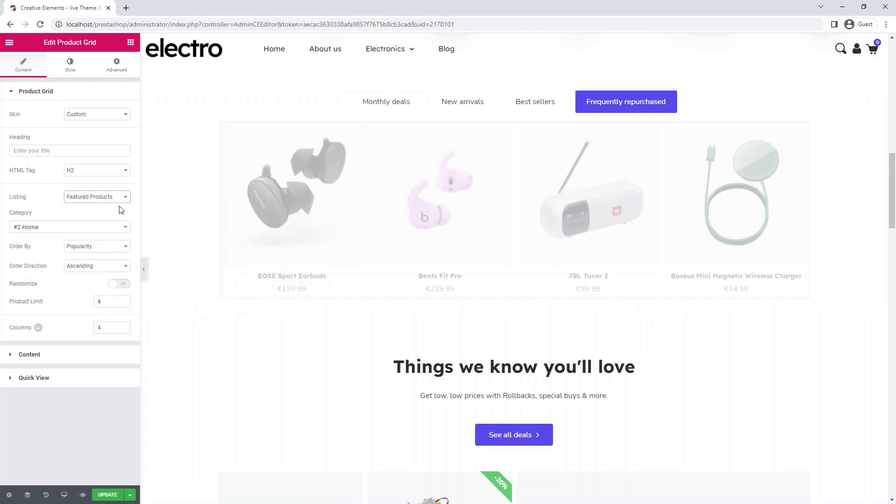
click(117, 228)
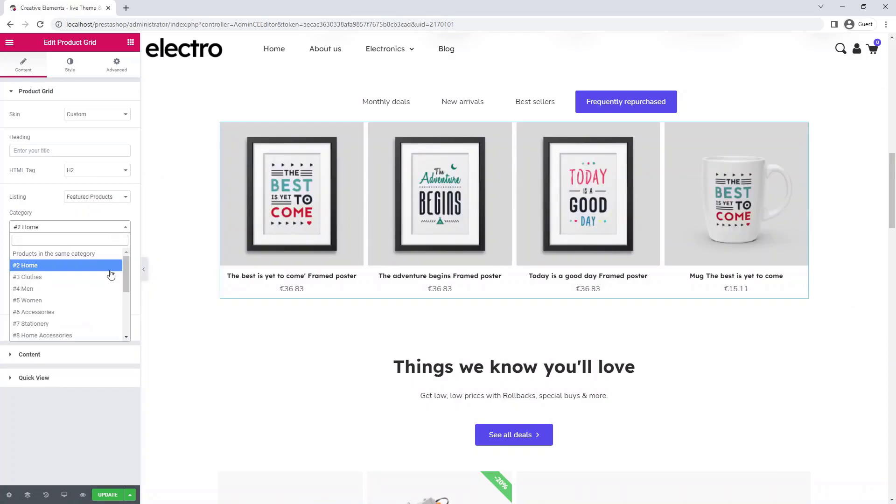
scroll(111, 275, down, 3)
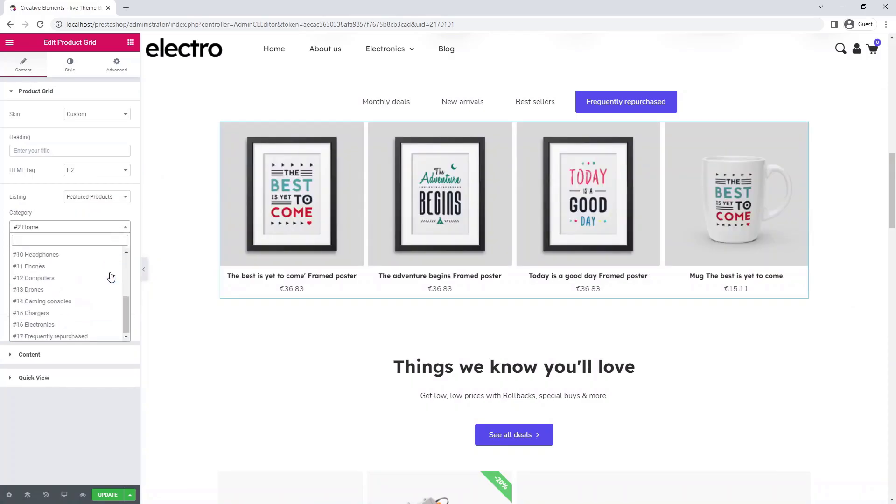
click(103, 337)
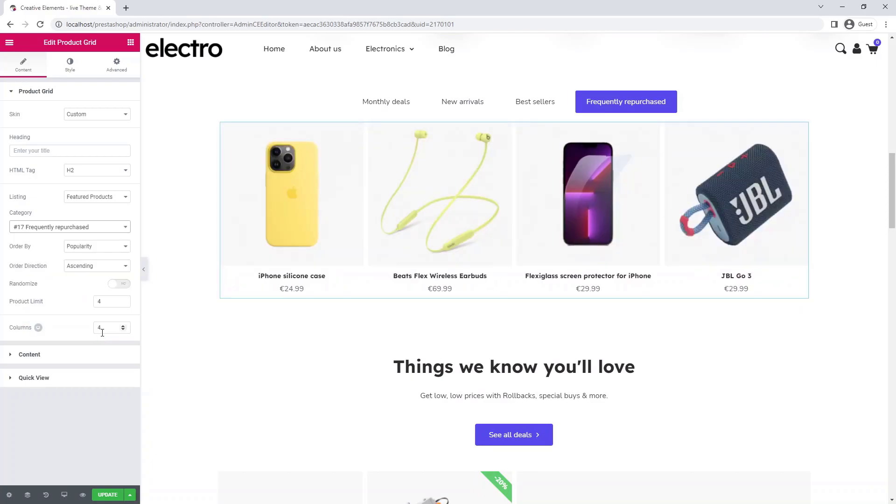
click(65, 497)
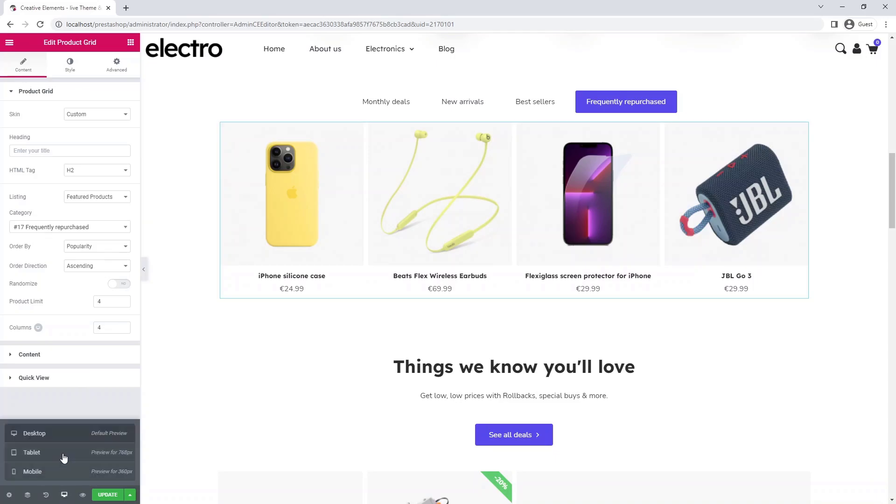
In tablet preview, set the Frequently repurchased grid to 2 columns and copy it
click(64, 457)
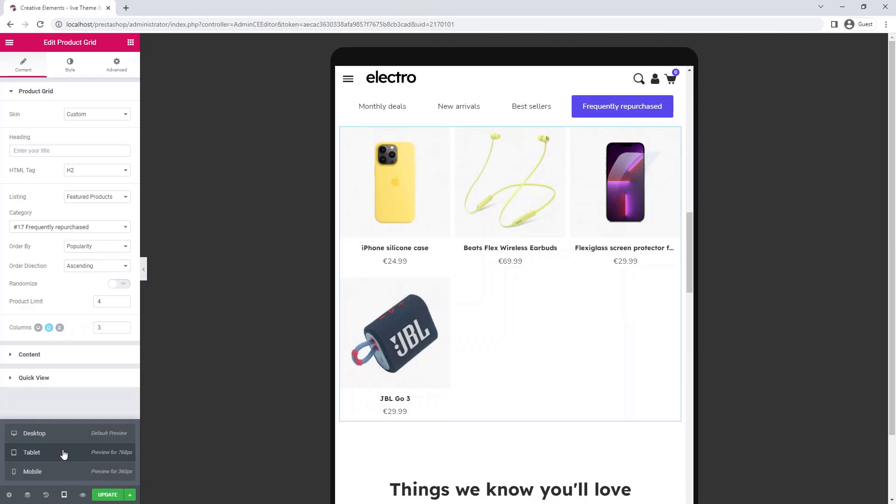
drag(105, 328, 95, 330)
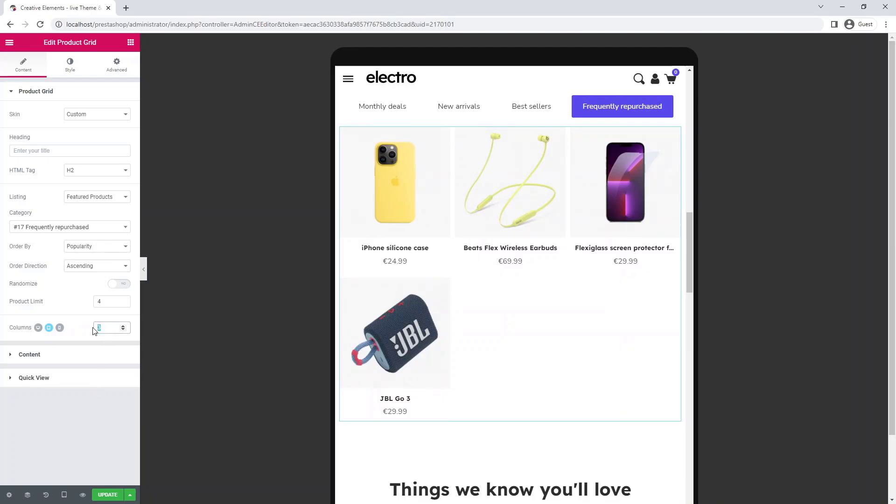
text(2)
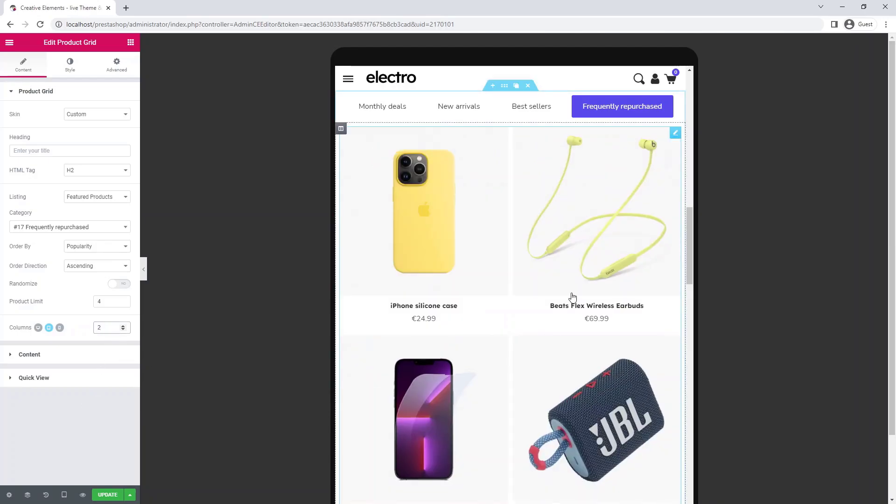
right_click(572, 264)
click(591, 302)
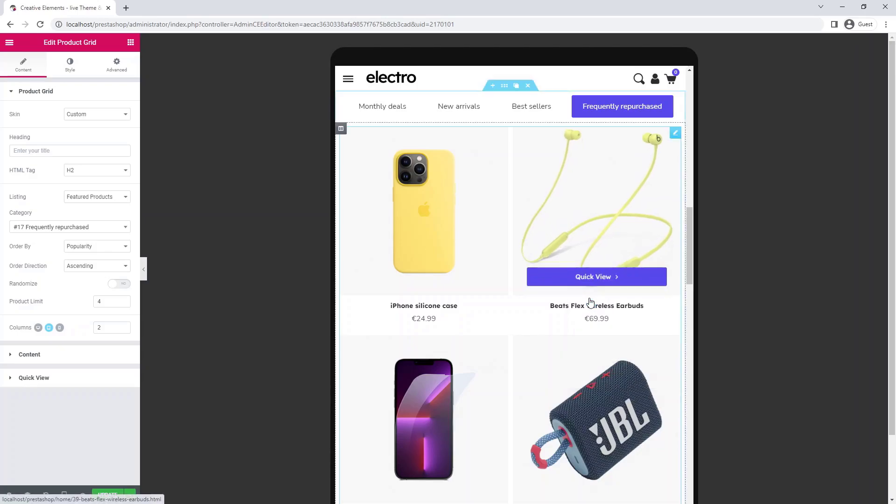
Paste that style onto the Best sellers, New arrivals and Monthly deals grids
click(526, 115)
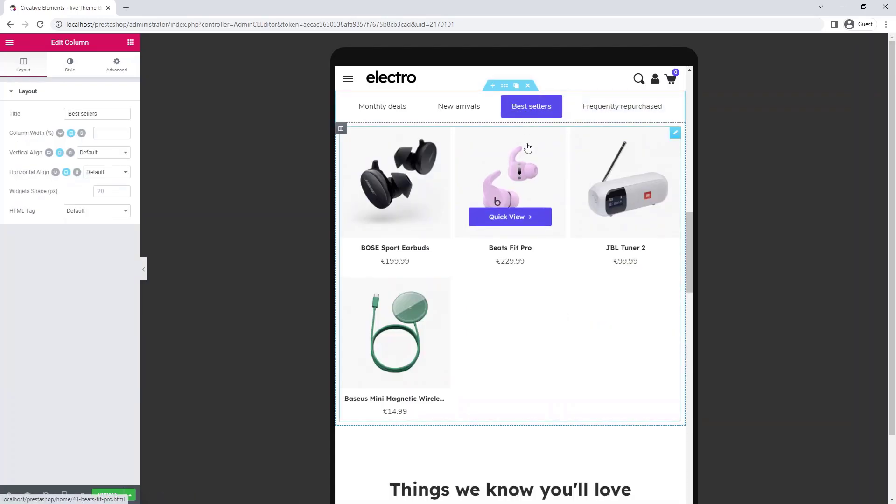
right_click(528, 145)
click(556, 210)
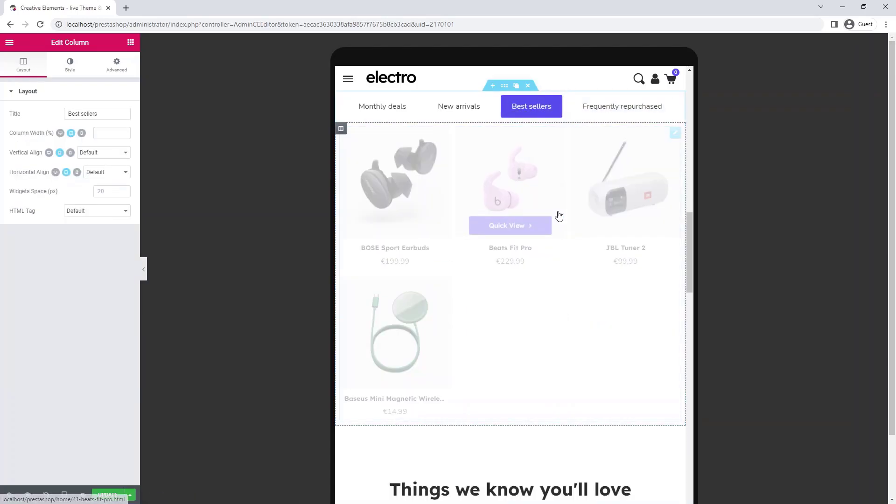
click(472, 112)
right_click(483, 147)
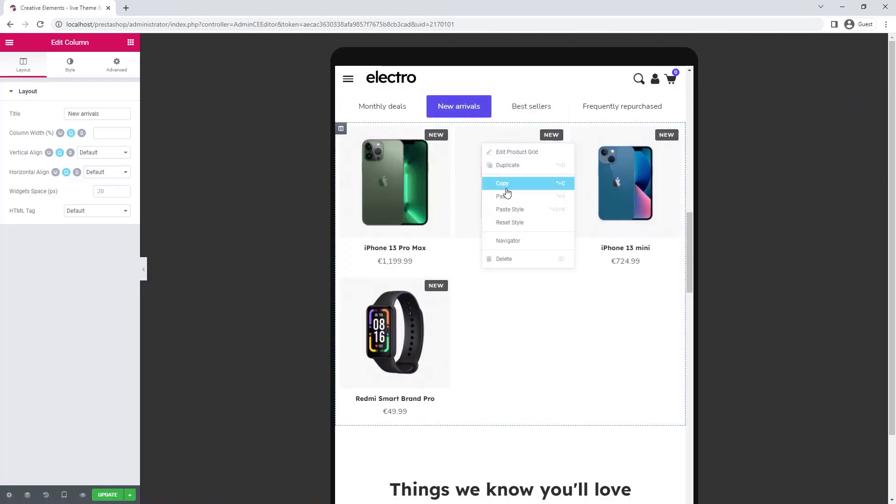
click(512, 210)
click(399, 114)
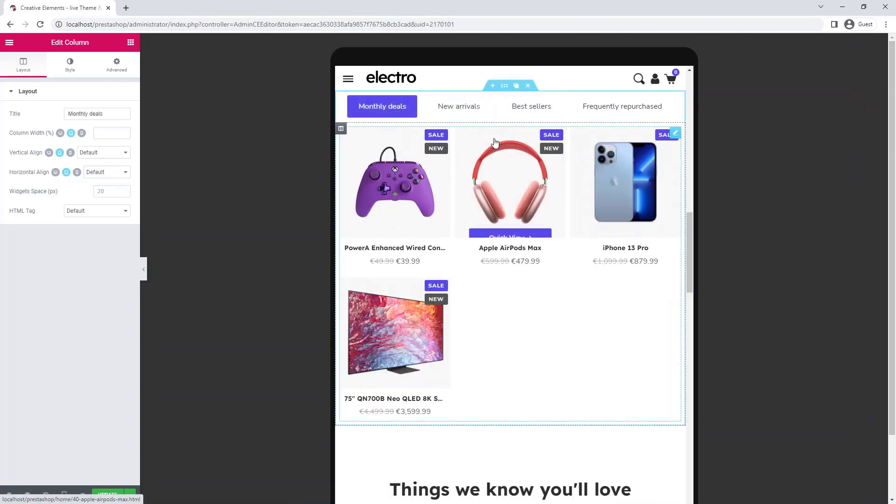
right_click(503, 136)
click(534, 202)
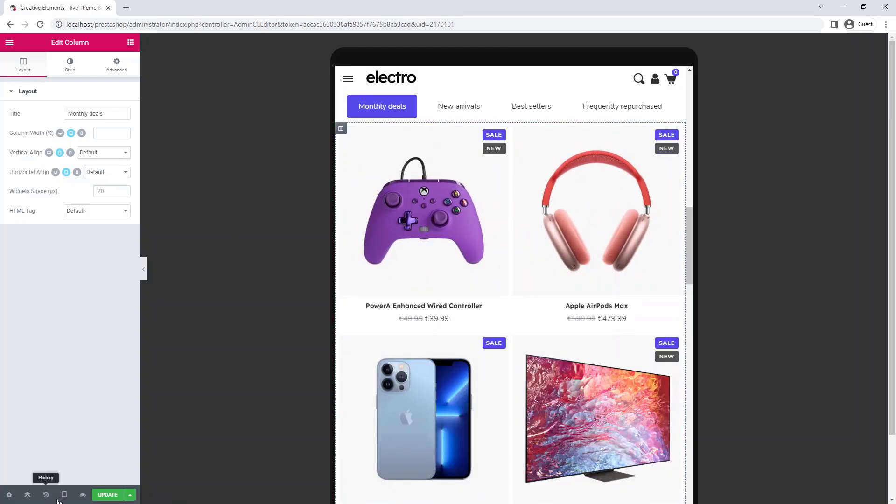
In mobile preview, keep the tab bar in one horizontally scrolling row
click(64, 496)
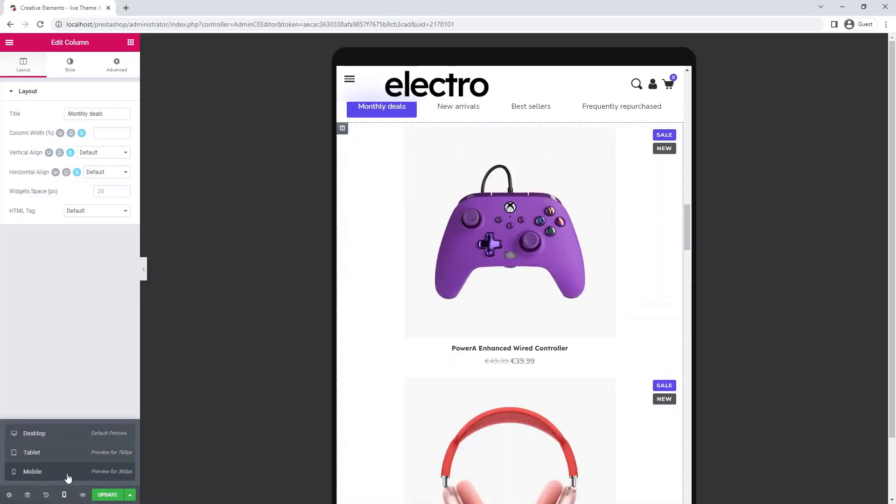
click(68, 477)
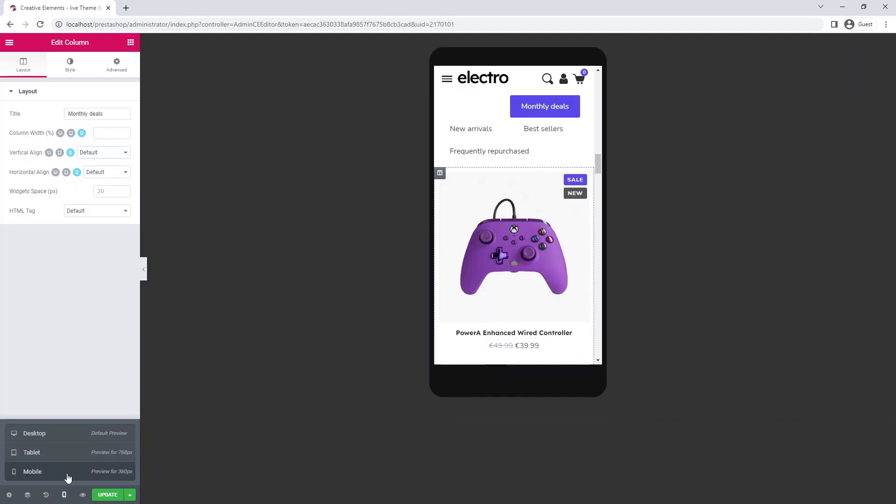
scroll(490, 136, up, 1)
click(508, 133)
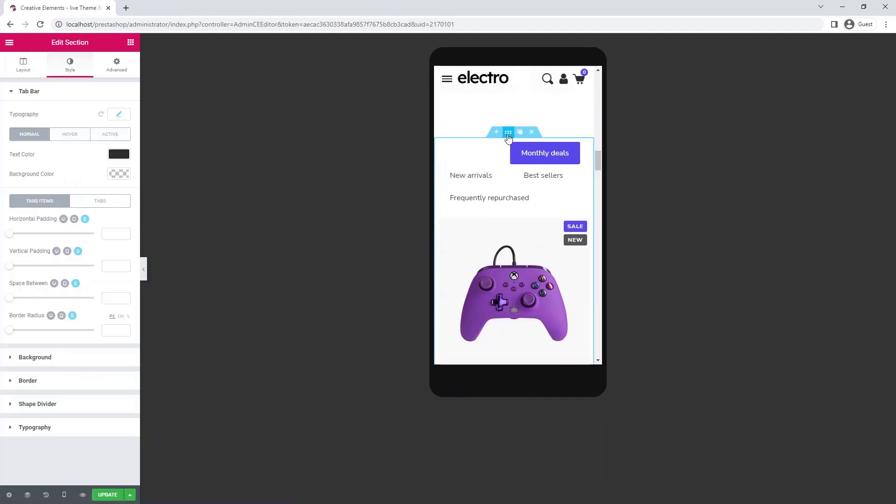
click(86, 206)
click(119, 235)
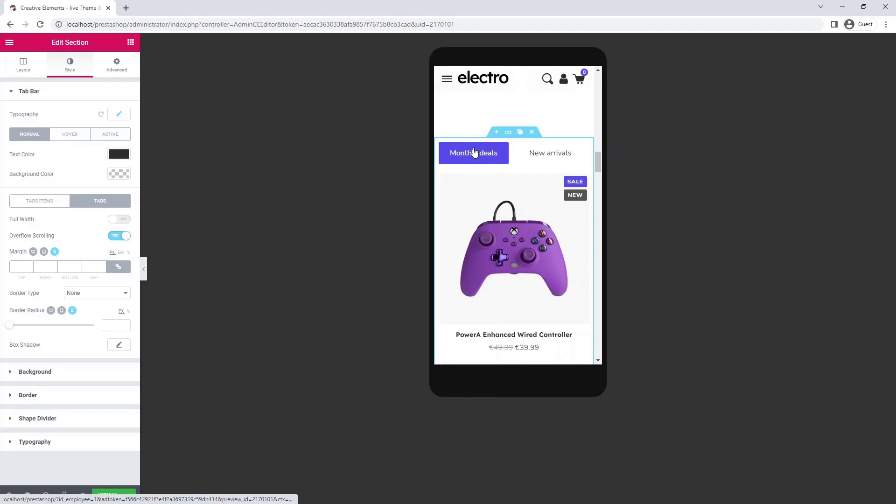
Select the Monthly deals product grid for editing
scroll(474, 153, right, 5)
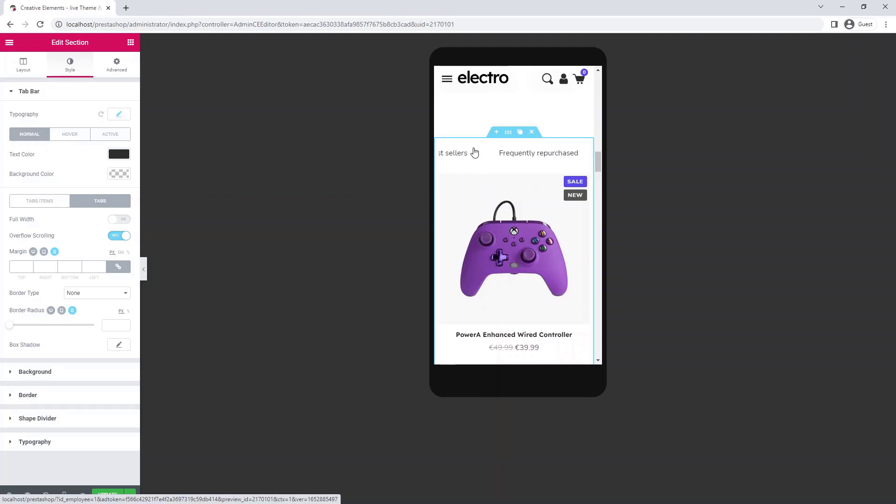
scroll(474, 152, left, 5)
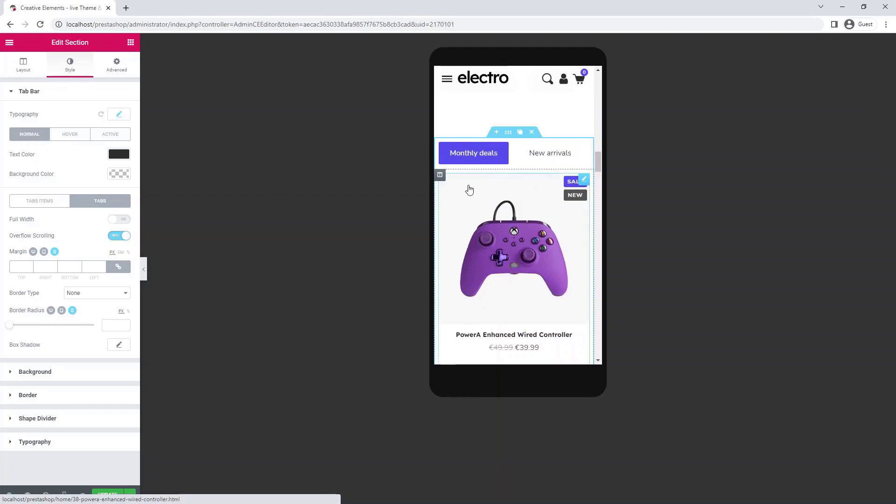
click(501, 209)
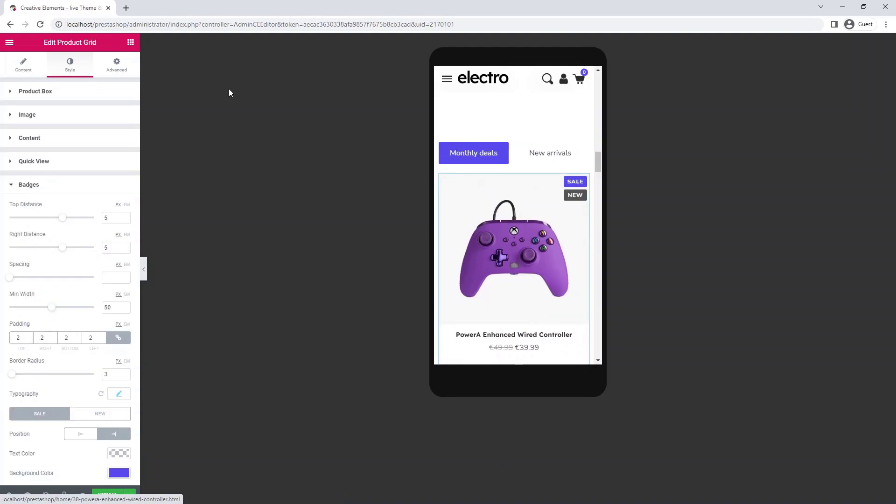
Set the Monthly deals grid to 2 columns on mobile and copy it
click(24, 62)
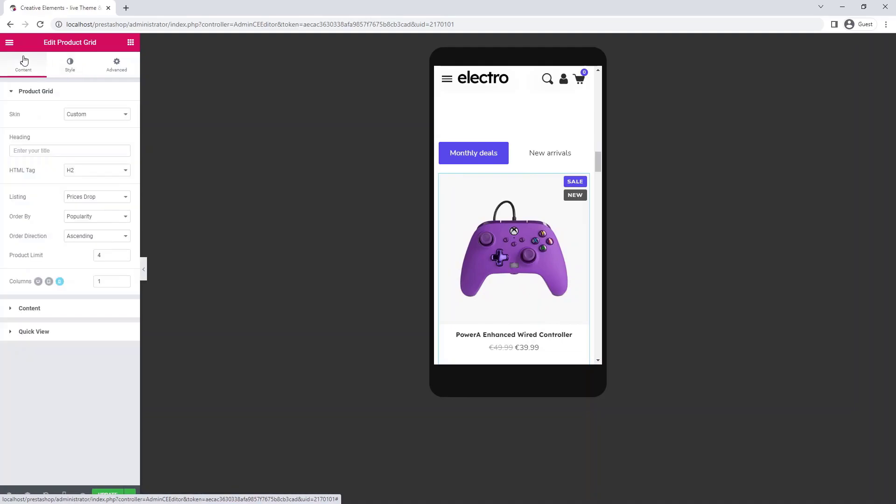
click(123, 279)
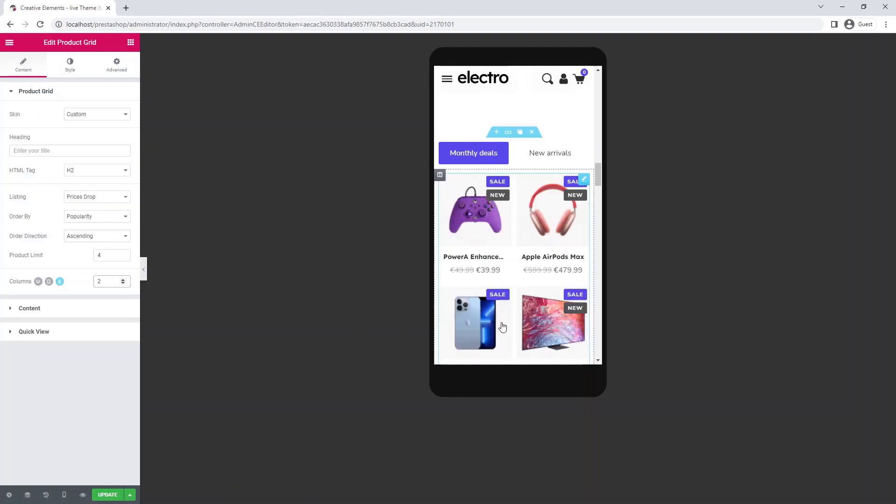
scroll(599, 246, down, 1)
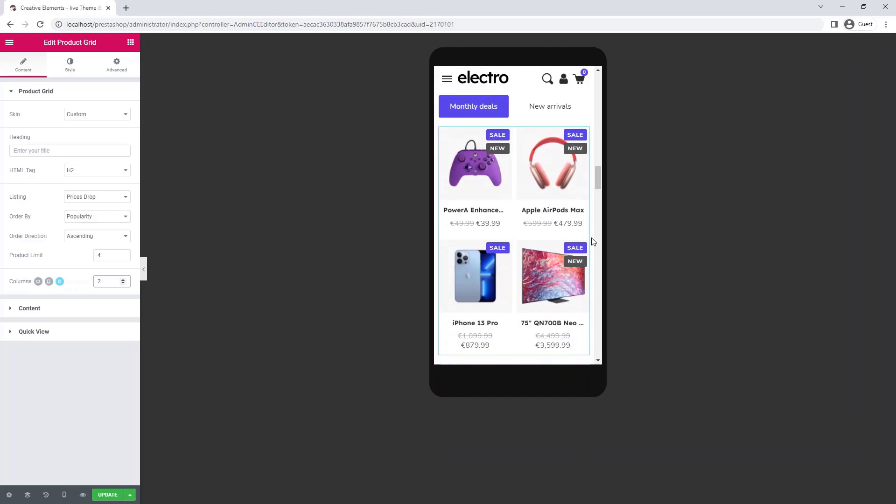
right_click(545, 170)
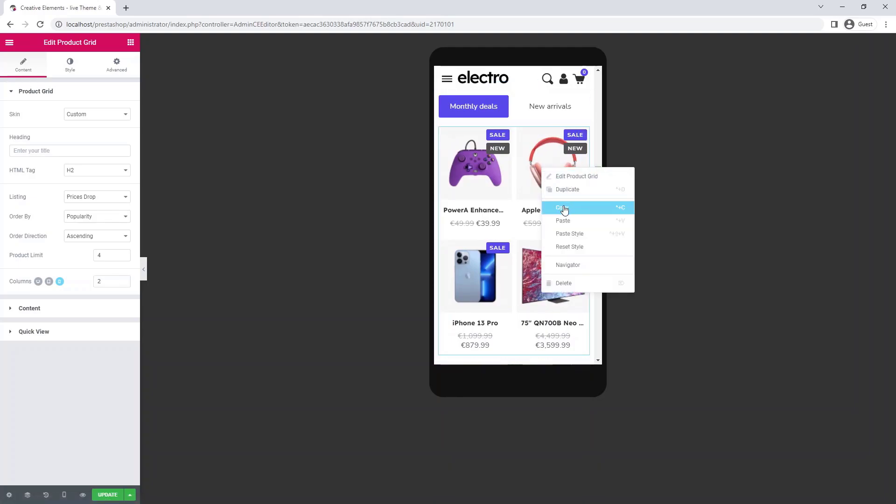
click(567, 178)
Paste that style onto the New arrivals, Best sellers and Frequently repurchased grids, then save
click(543, 109)
right_click(544, 142)
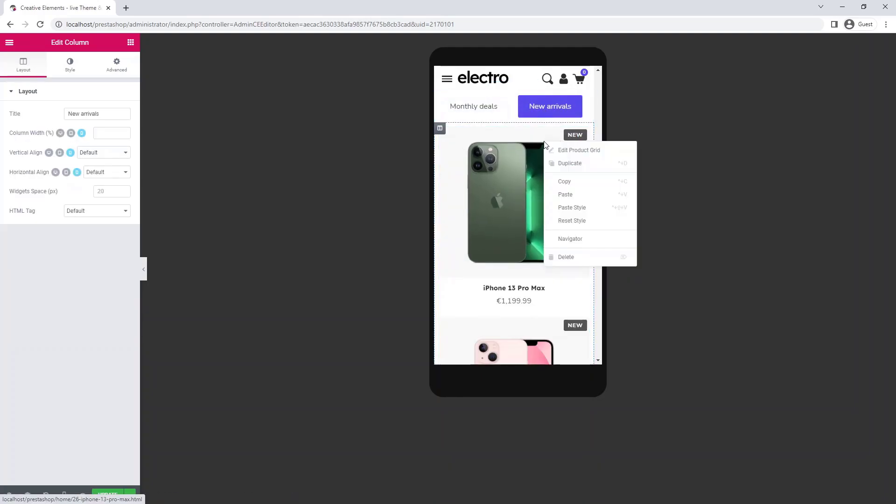
click(581, 207)
scroll(570, 114, right, 2)
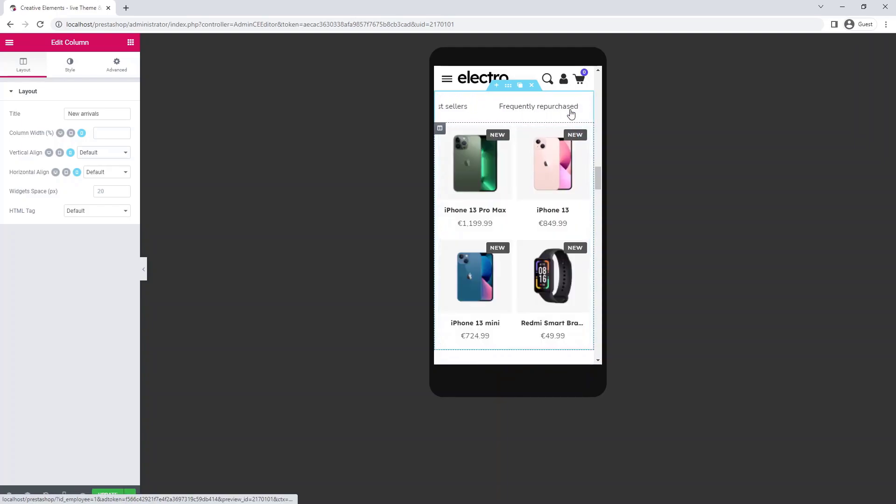
click(460, 107)
right_click(488, 137)
click(509, 177)
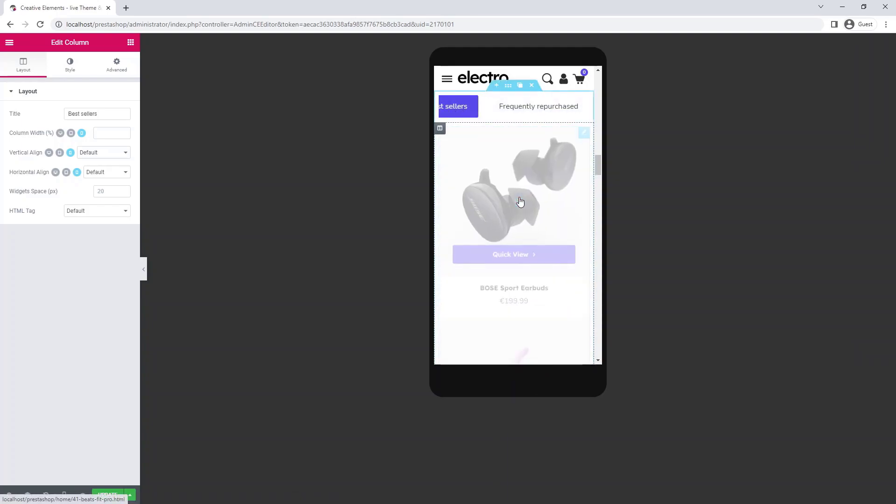
click(518, 108)
right_click(527, 138)
click(549, 205)
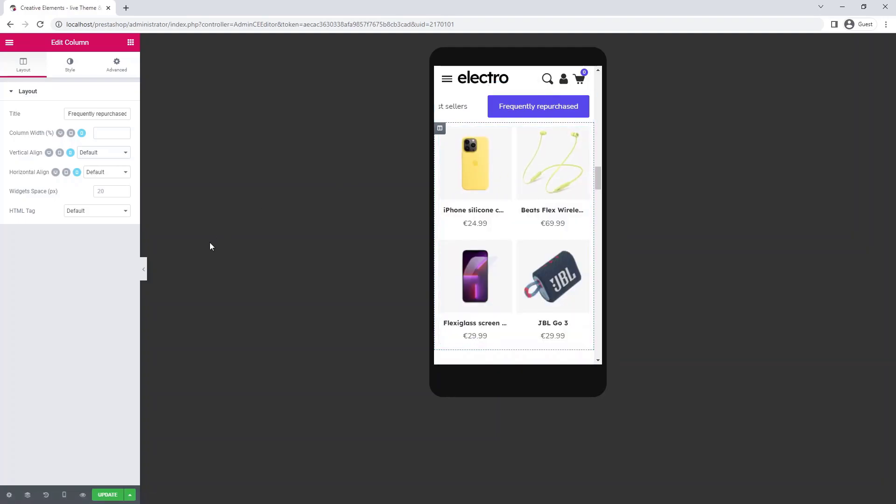
click(107, 495)
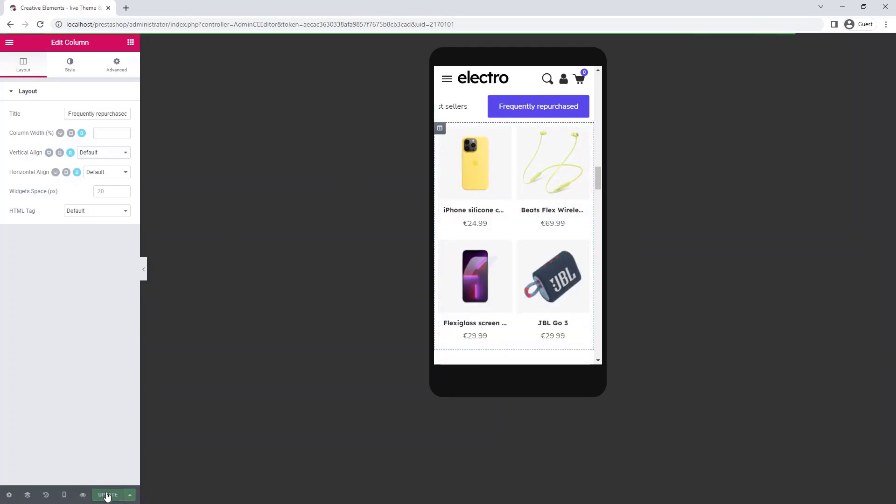
Preview the homepage in phone emulation and switch to the Frequently repurchased and Monthly deals tabs
click(83, 495)
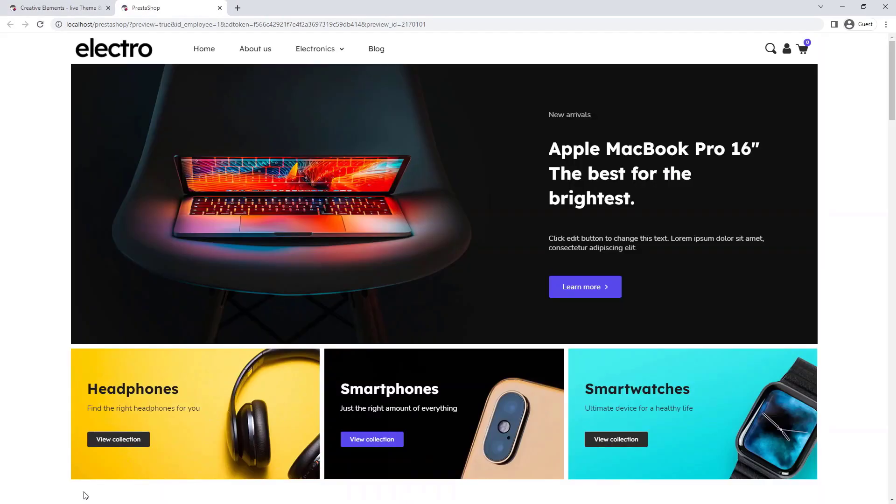
key(ctrl+shift+i)
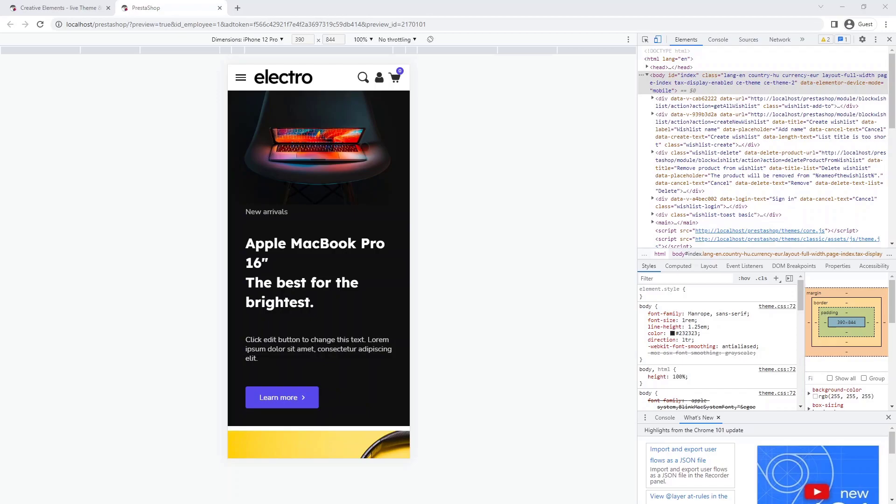
scroll(392, 180, down, 15)
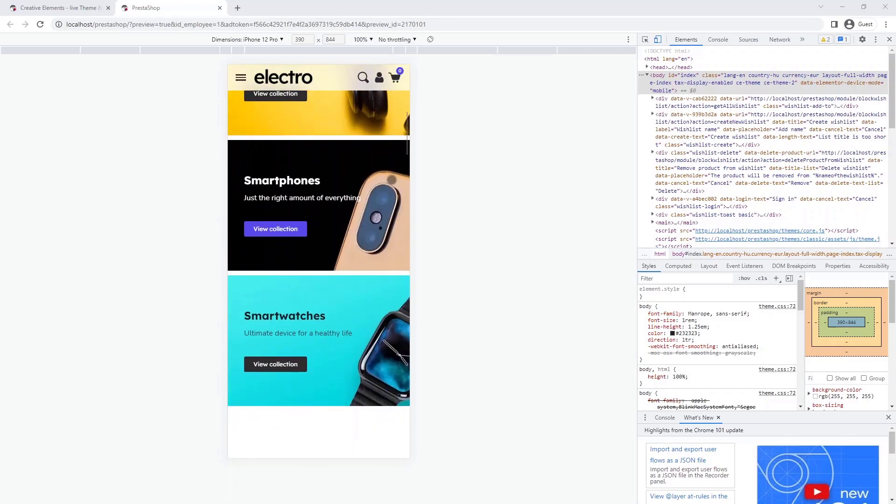
scroll(392, 179, down, 10)
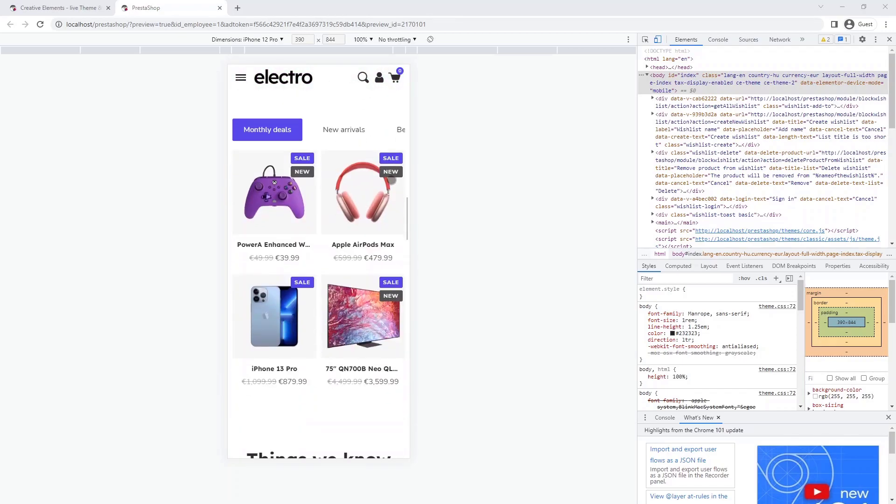
scroll(340, 130, right, 3)
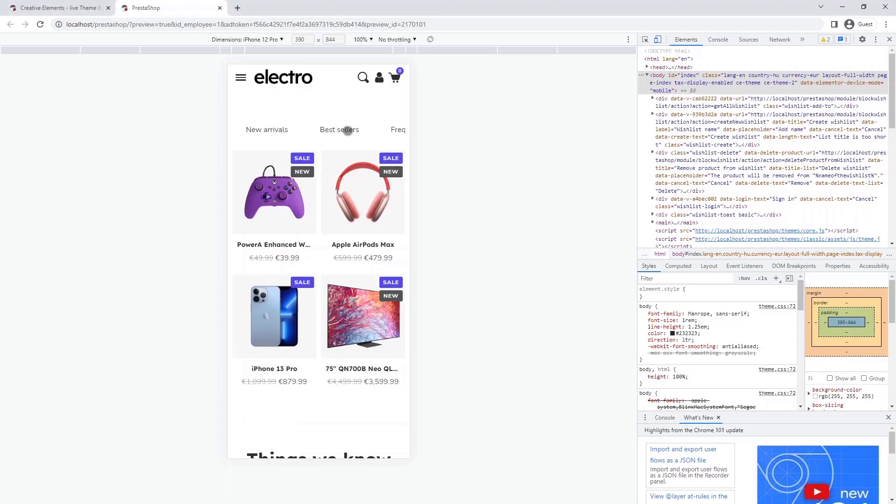
scroll(336, 130, right, 3)
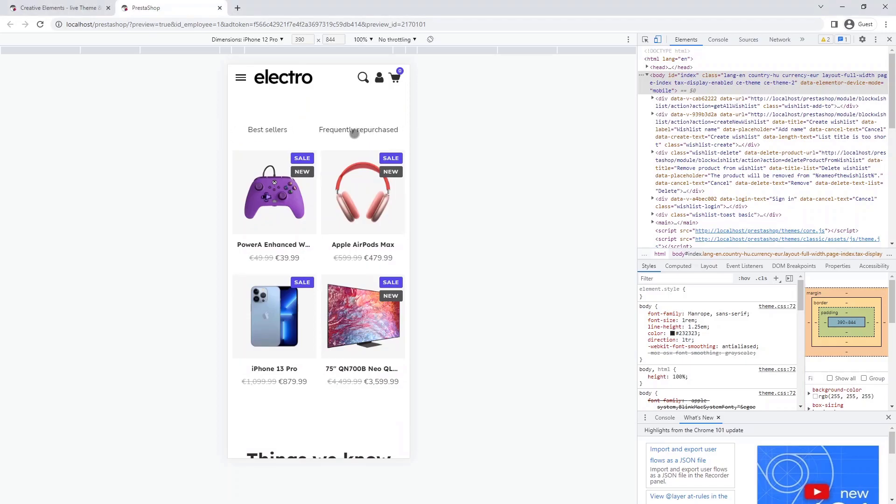
click(355, 132)
drag(262, 130, 376, 130)
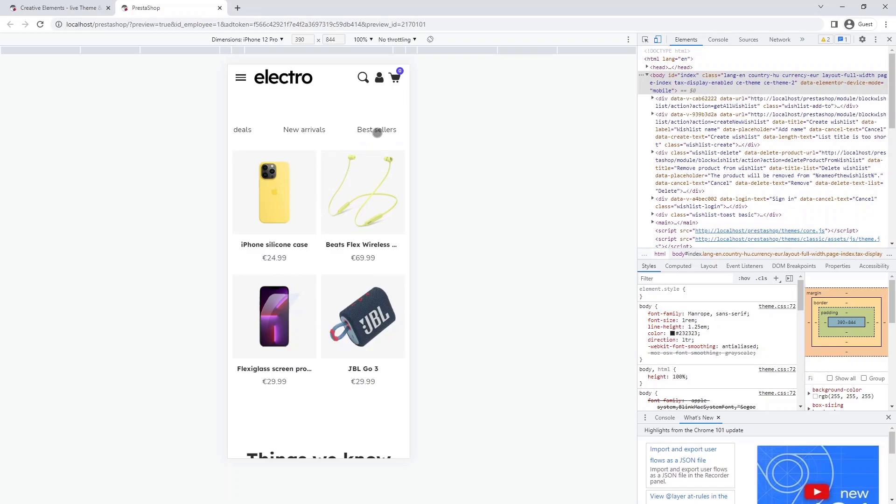
drag(294, 129, 343, 131)
click(267, 130)
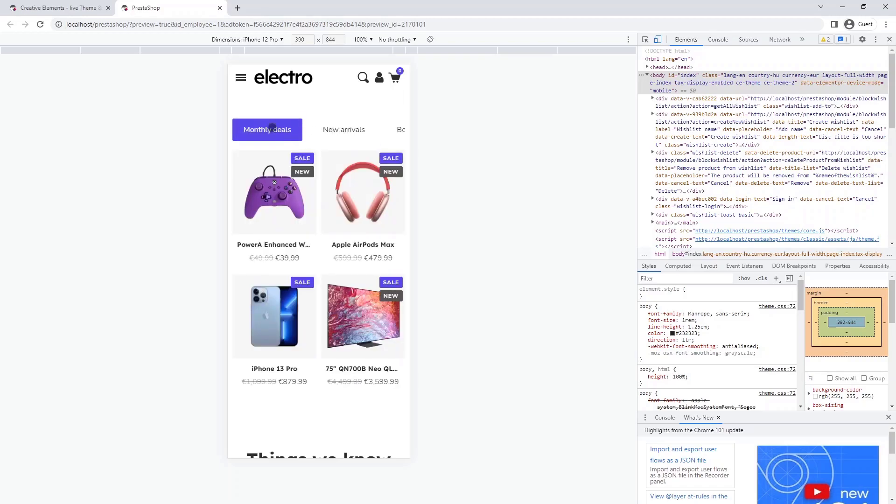
At desktop width, check the New arrivals, Best sellers and Frequently repurchased tabs in turn
key(F12)
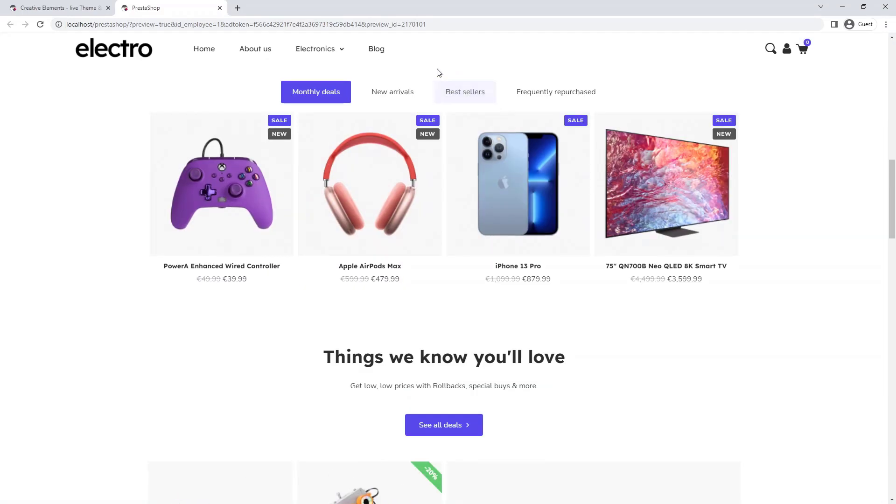
click(391, 92)
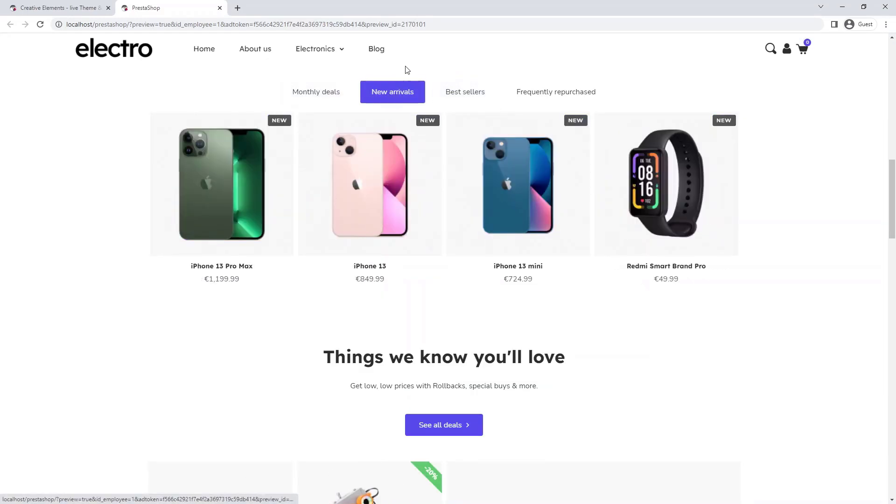
click(469, 92)
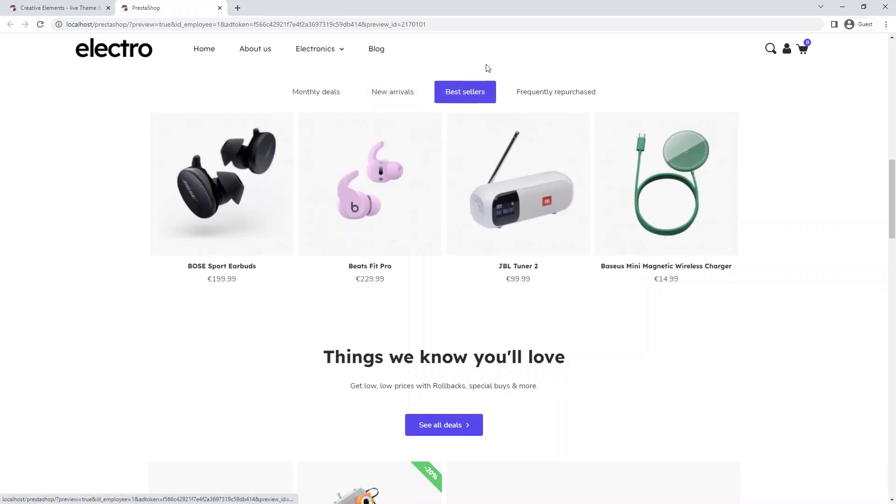
click(548, 92)
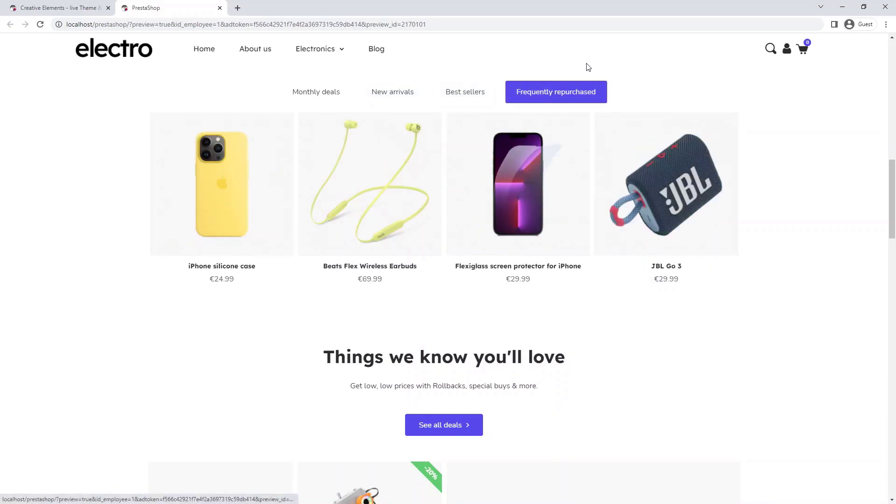
mouse_move(665, 186)
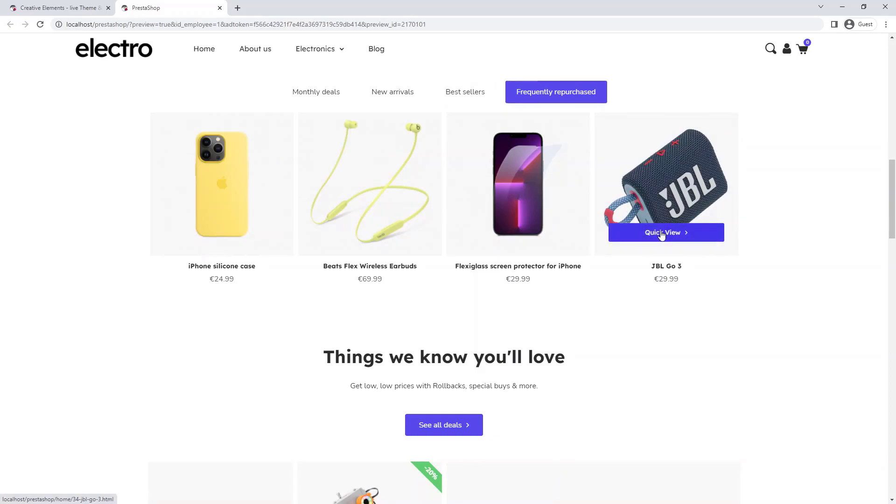